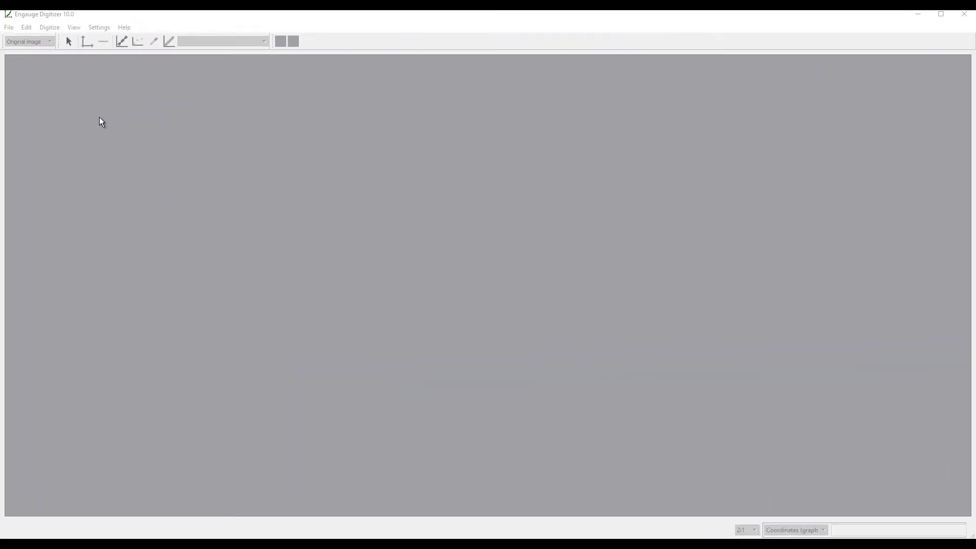
Import the multiSN graph image into Engauge Digitizer via File > Import.
{"action": "left_click", "coordinate": [11, 29]}
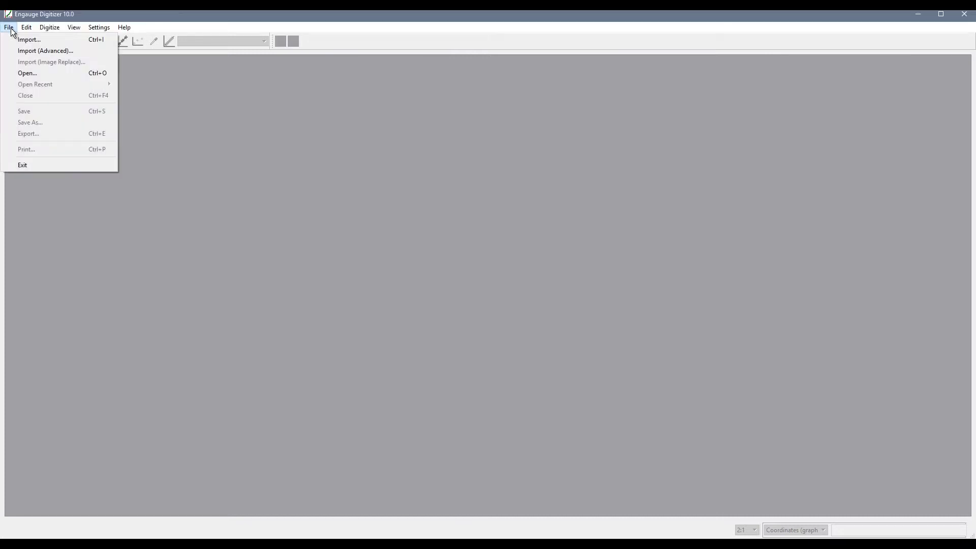
{"action": "left_click", "coordinate": [17, 40]}
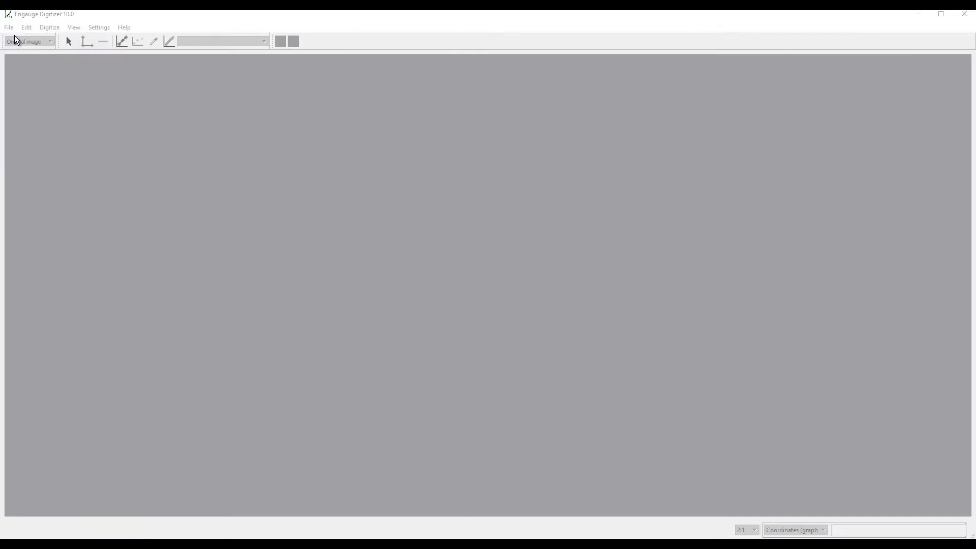
{"action": "left_click", "coordinate": [102, 91]}
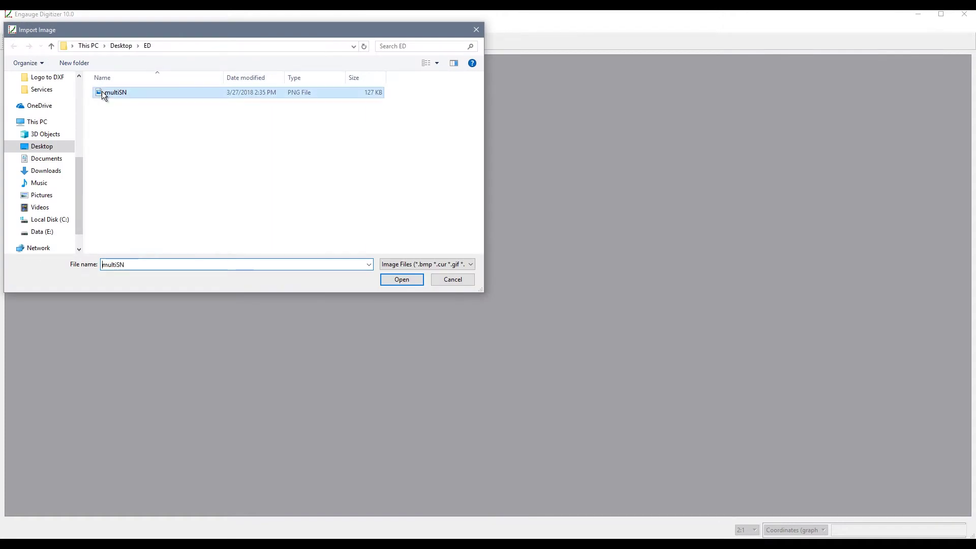
{"action": "left_click", "coordinate": [393, 281]}
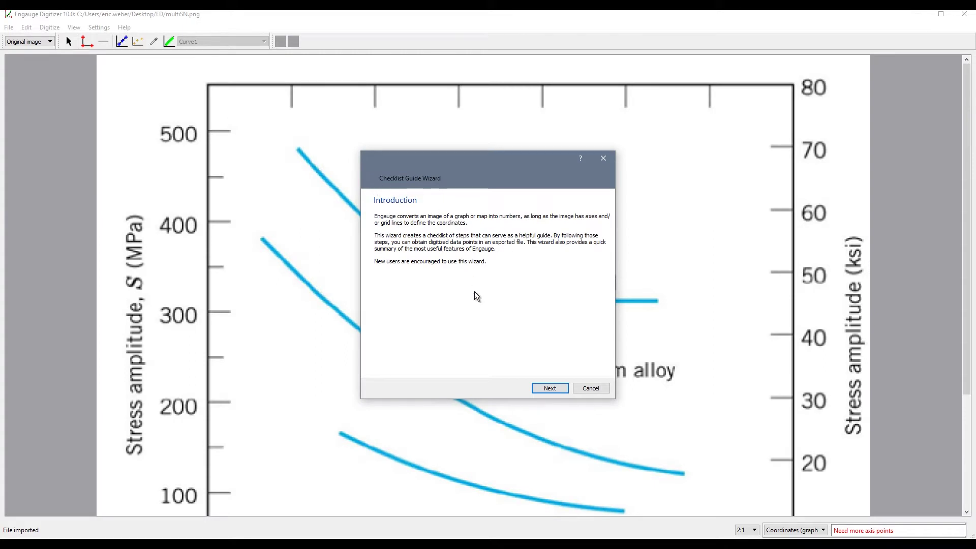
In the Checklist Guide Wizard, name the curves 1045 Steel, 2014-T6 Aluminum and Red Brass.
{"action": "left_click", "coordinate": [552, 388]}
{"action": "left_click_drag", "start_coordinate": [457, 164], "coordinate": [199, 148]}
{"action": "double_click", "coordinate": [226, 216]}
{"action": "type", "text": "1045 Steel"}
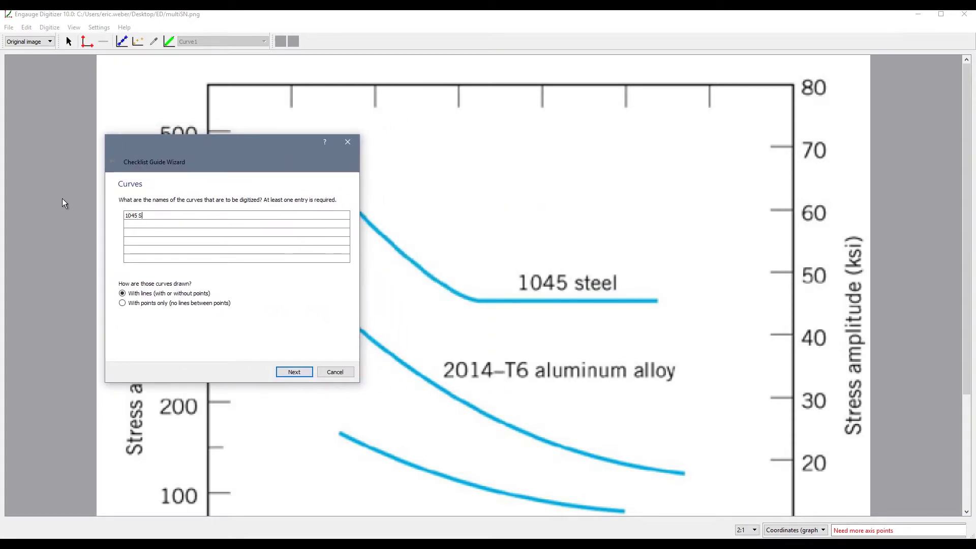
{"action": "left_click", "coordinate": [149, 225]}
{"action": "type", "text": "2014-T6 Aluminum"}
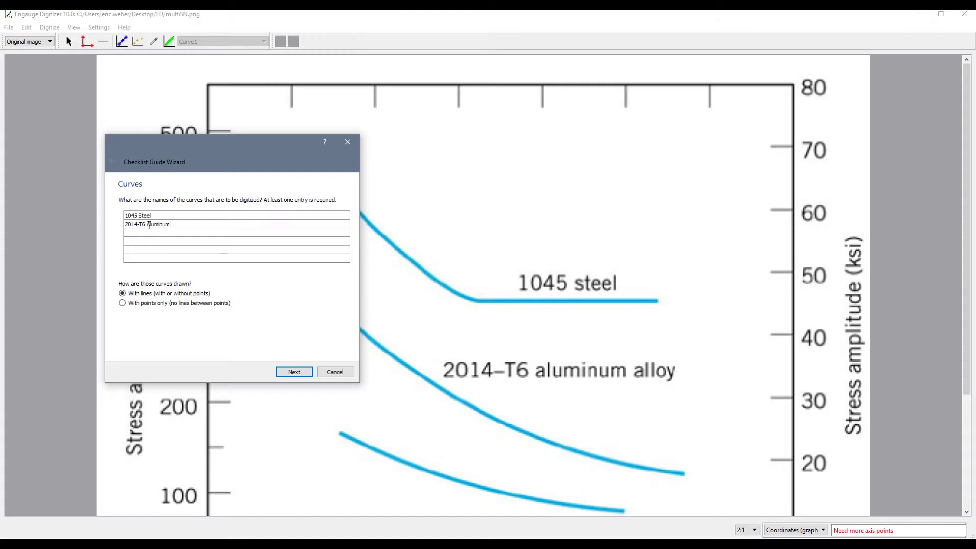
{"action": "left_click", "coordinate": [146, 232]}
{"action": "type", "text": "Red Brass"}
{"action": "left_click", "coordinate": [293, 373]}
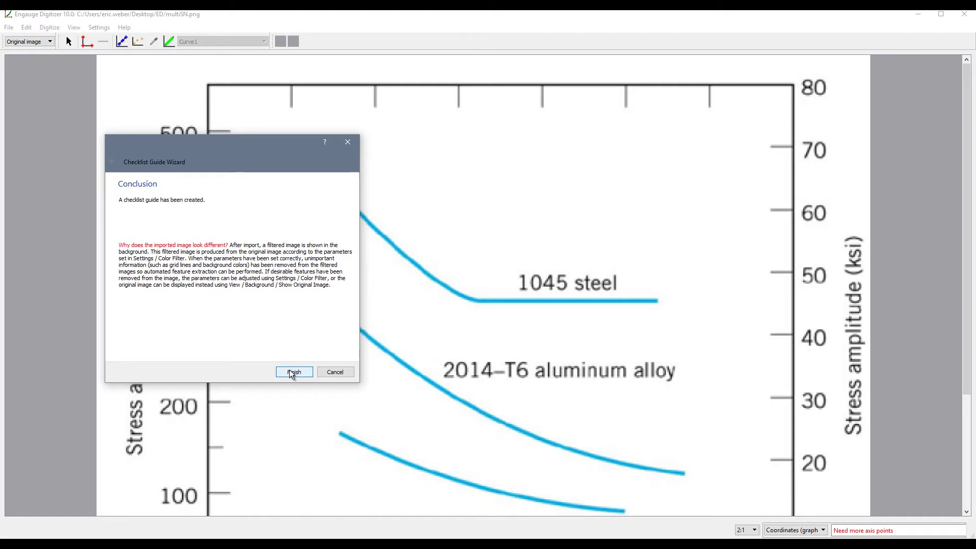
Finish the setup wizard and scroll the canvas around the plot's origin corner.
{"action": "left_click", "coordinate": [293, 372]}
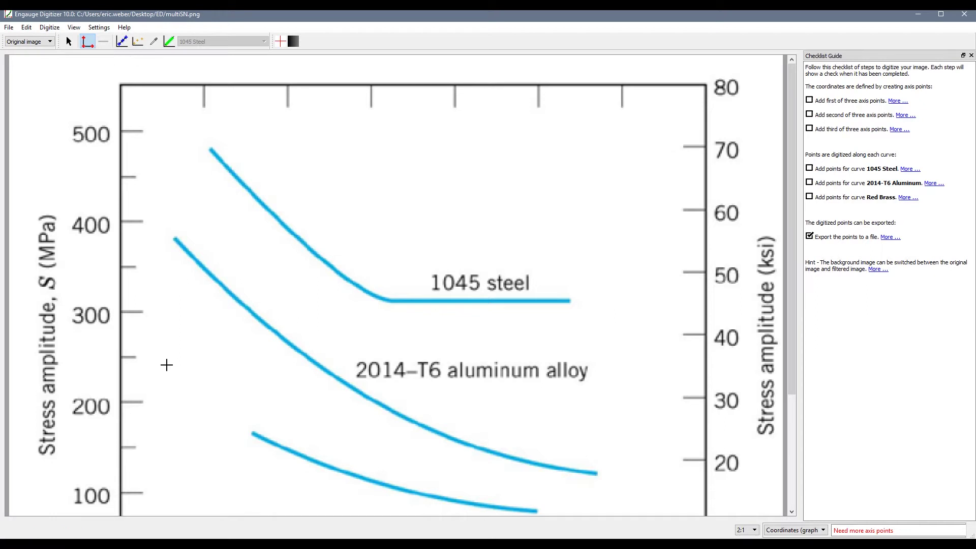
{"action": "scroll", "coordinate": [166, 365], "scroll_direction": "down", "scroll_amount": 3}
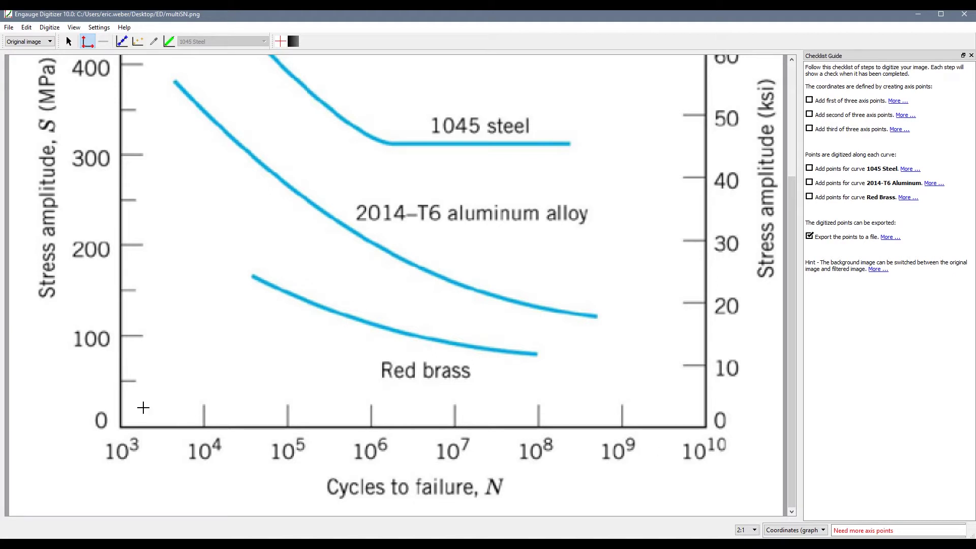
{"action": "scroll", "coordinate": [98, 395], "scroll_direction": "up", "scroll_amount": 3}
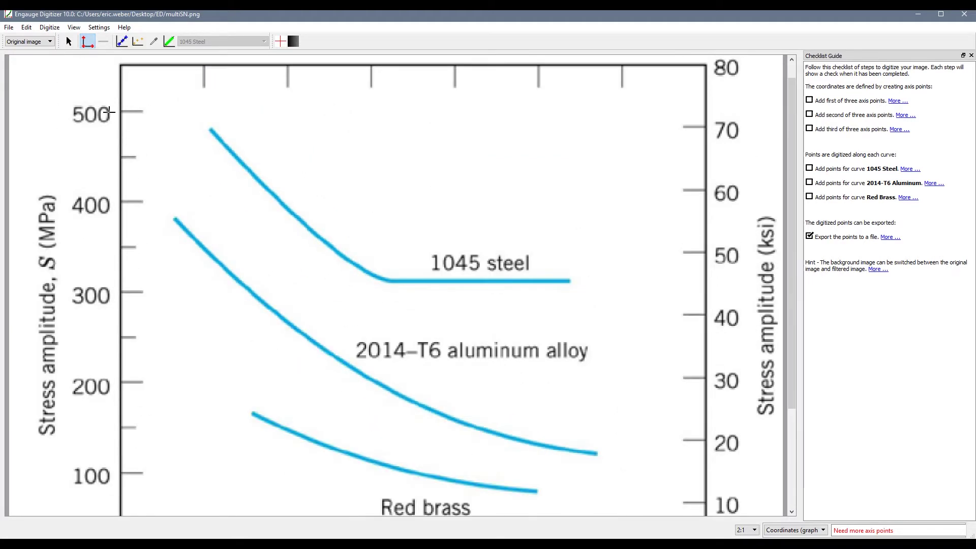
{"action": "scroll", "coordinate": [142, 264], "scroll_direction": "down", "scroll_amount": 3}
{"action": "scroll", "coordinate": [118, 428], "scroll_direction": "up", "scroll_amount": 3}
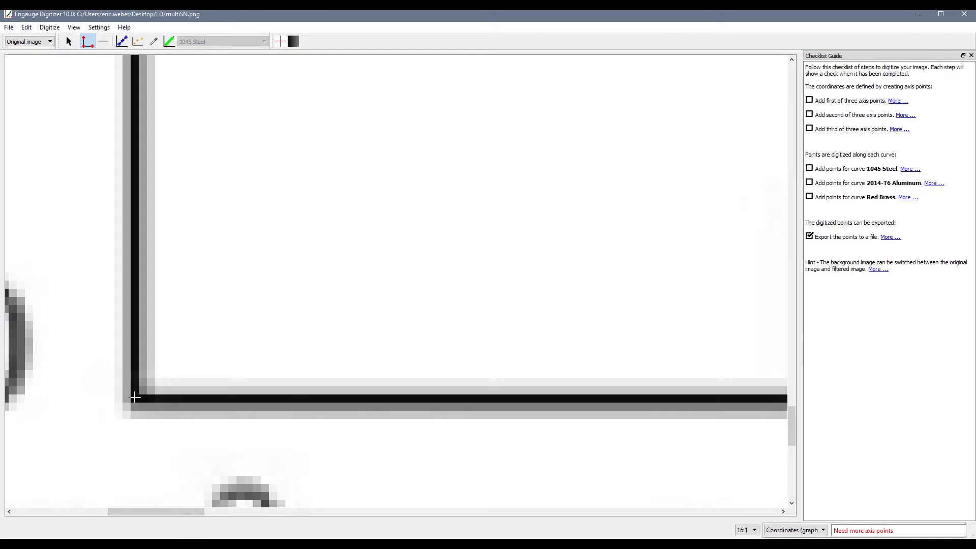
Place the first axis point at the plot origin with coordinates (1000, 0).
{"action": "left_click", "coordinate": [134, 397]}
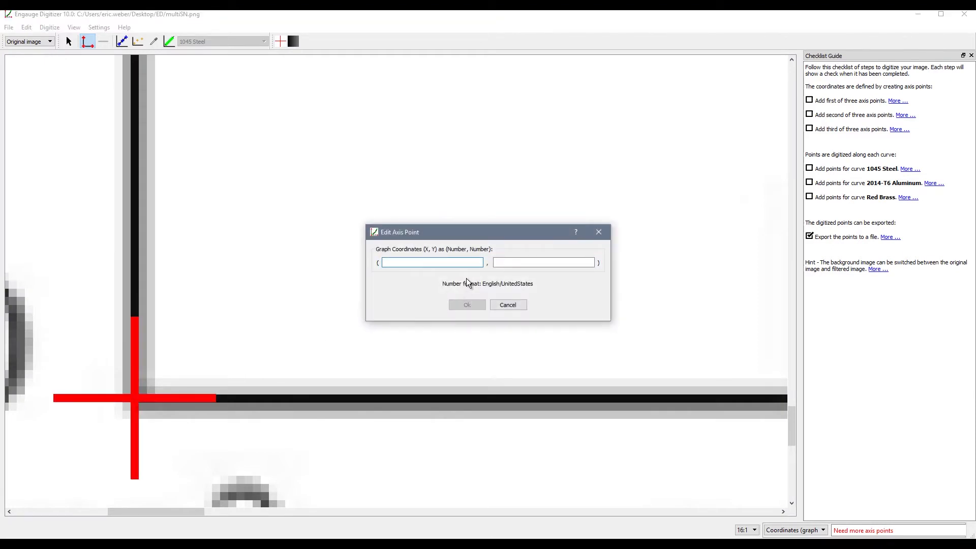
{"action": "type", "text": "1000"}
{"action": "key", "text": "Tab"}
{"action": "type", "text": "10"}
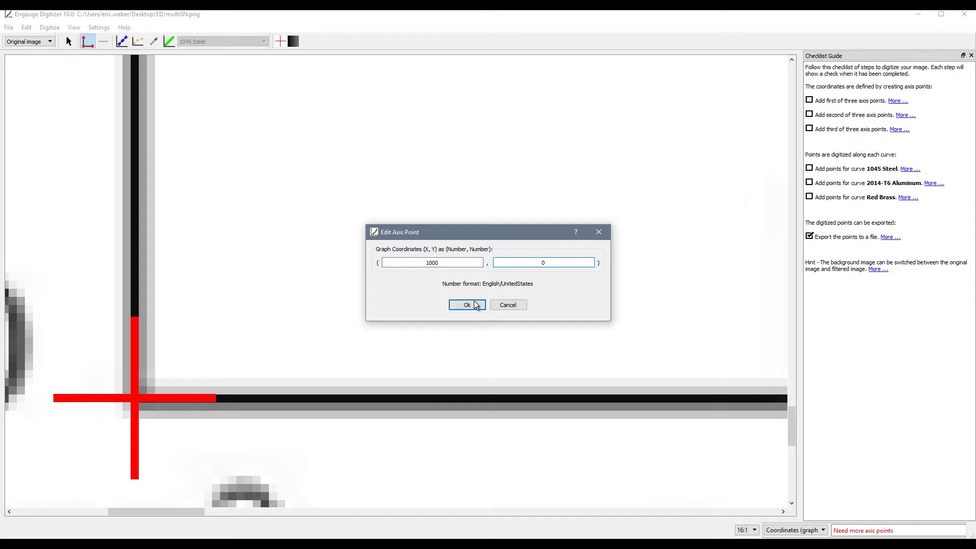
{"action": "left_click", "coordinate": [467, 305]}
{"action": "left_click_drag", "start_coordinate": [180, 514], "coordinate": [636, 527]}
{"action": "scroll", "coordinate": [540, 459], "scroll_direction": "right", "scroll_amount": 5}
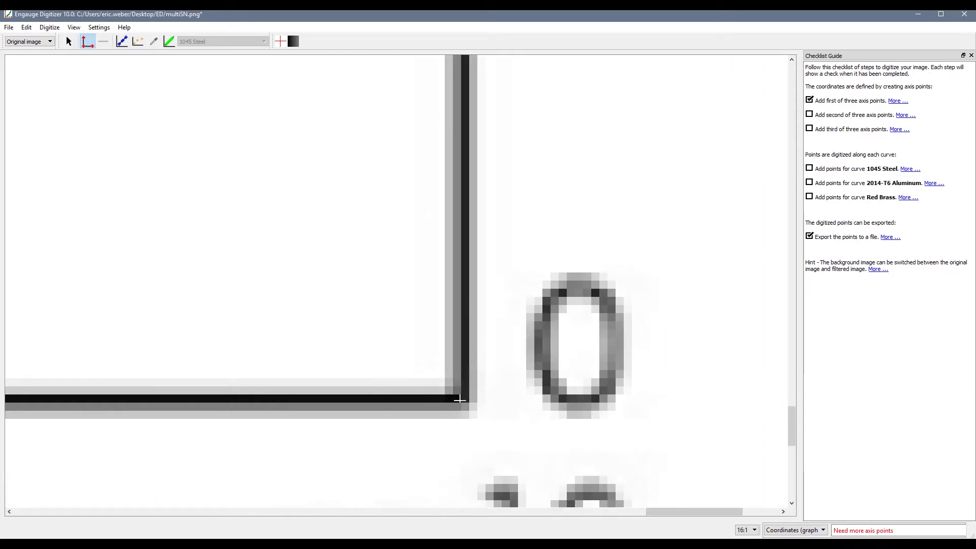
{"action": "left_click", "coordinate": [460, 399]}
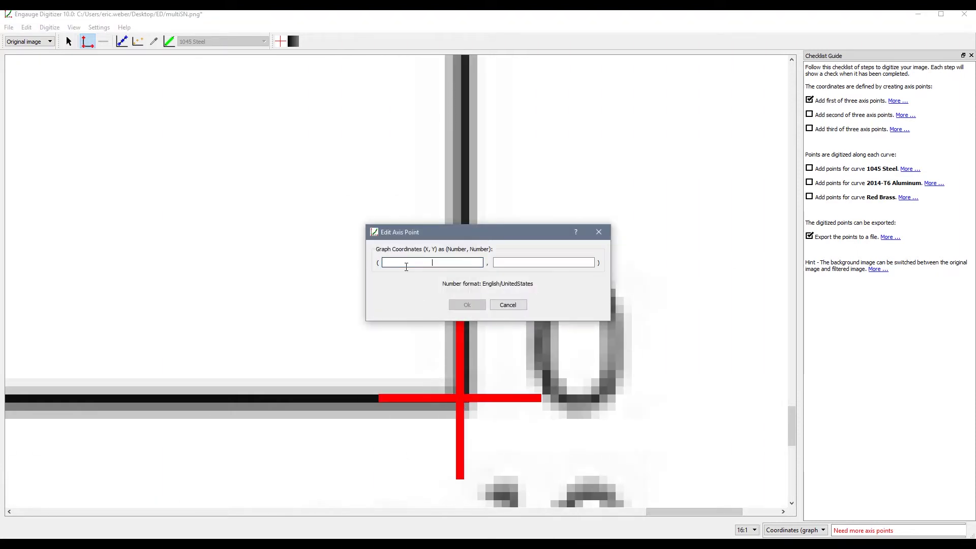
{"action": "type", "text": "10000000000"}
{"action": "key", "text": "Tab"}
{"action": "type", "text": "0"}
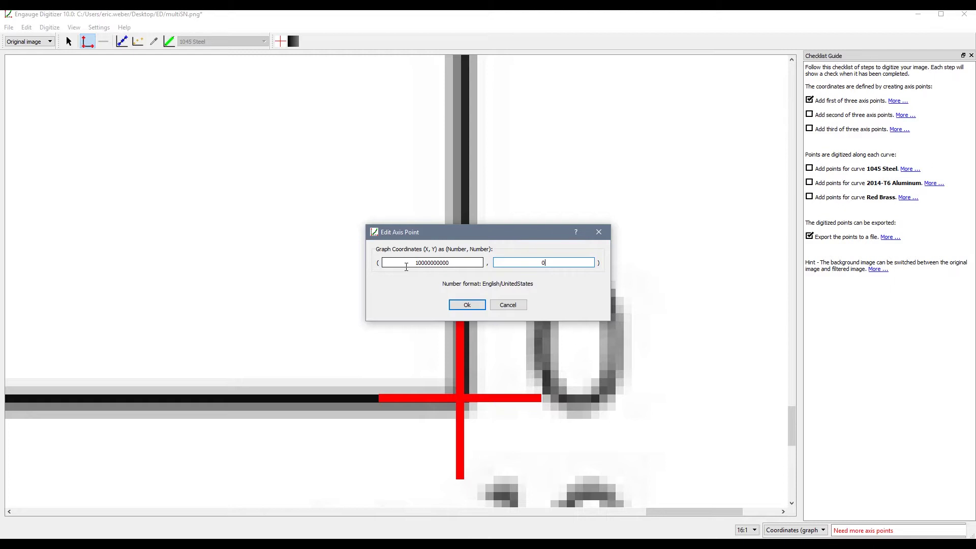
{"action": "left_click", "coordinate": [464, 305]}
Place the third axis point on the 500 tick as (1000, 500).
{"action": "left_click_drag", "start_coordinate": [651, 512], "coordinate": [91, 483]}
{"action": "left_click_drag", "start_coordinate": [791, 438], "coordinate": [790, 141]}
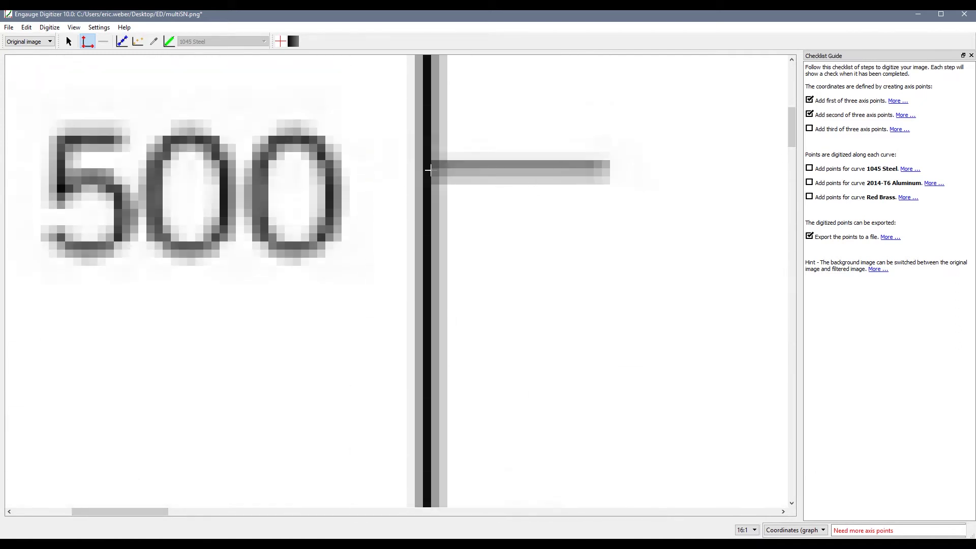
{"action": "left_click", "coordinate": [426, 169]}
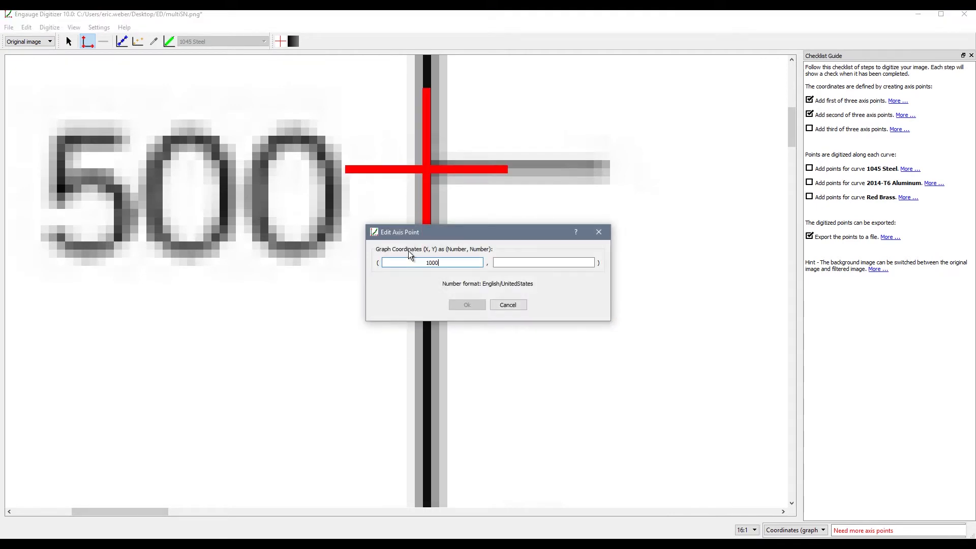
{"action": "key", "text": "Tab"}
{"action": "type", "text": "5"}
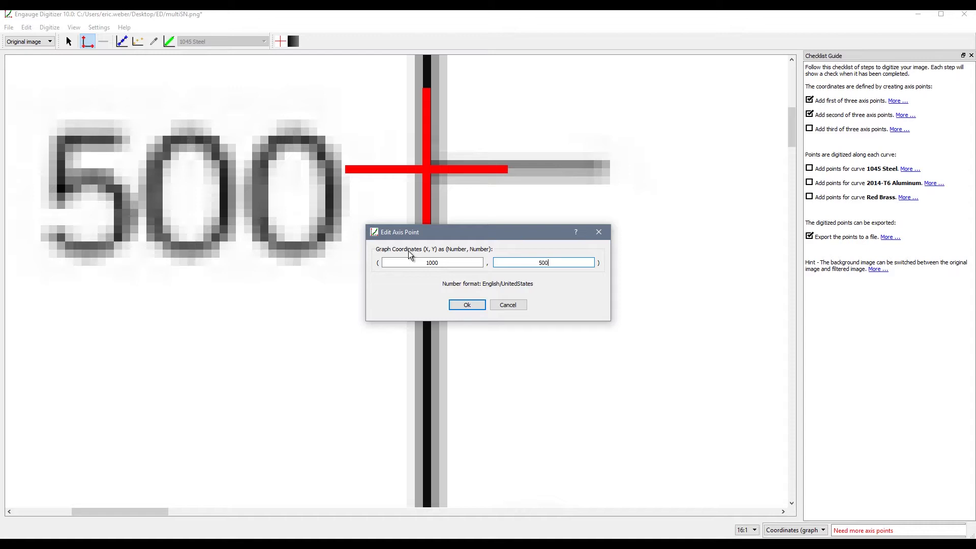
{"action": "left_click", "coordinate": [481, 305]}
Set the x-axis to a logarithmic scale in the coordinate system settings.
{"action": "scroll", "coordinate": [625, 342], "scroll_direction": "down", "scroll_amount": 4}
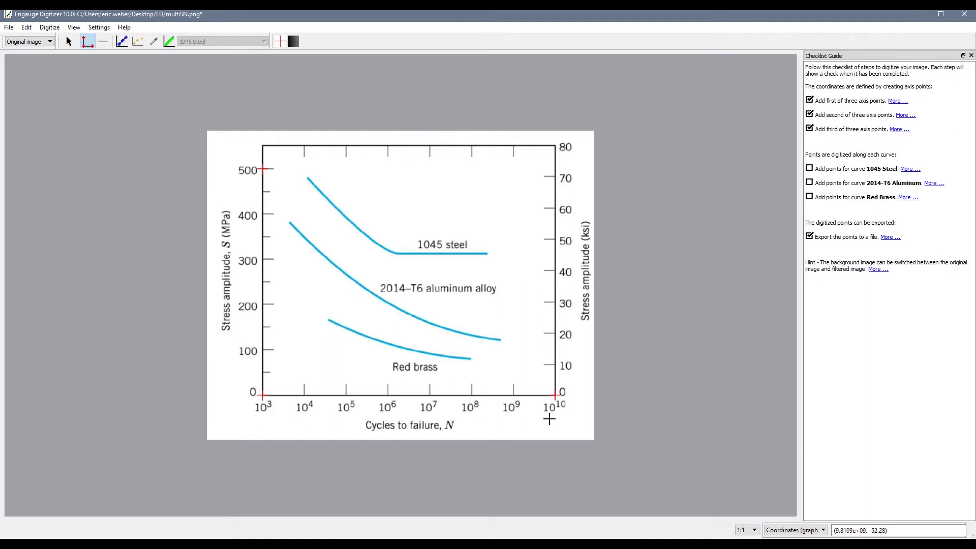
{"action": "left_click", "coordinate": [99, 28]}
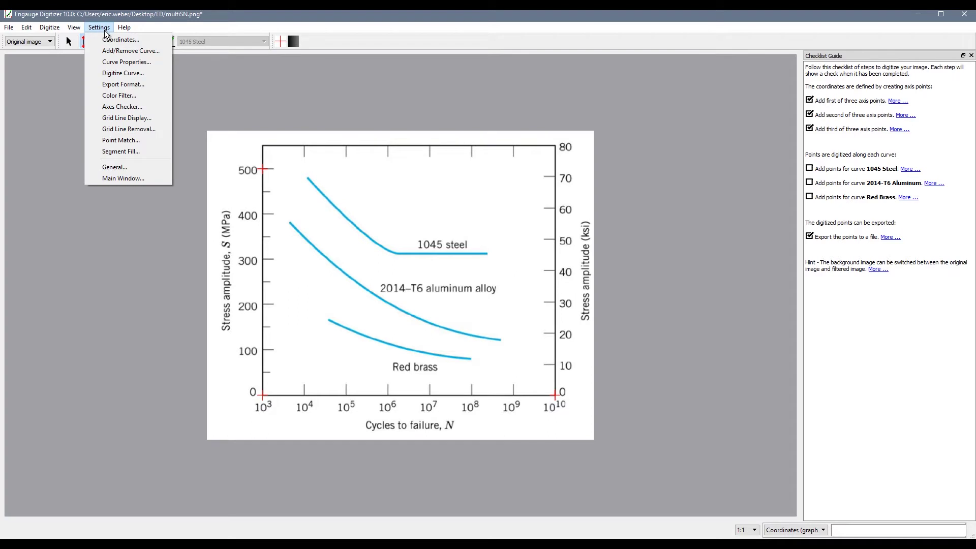
{"action": "left_click", "coordinate": [107, 41]}
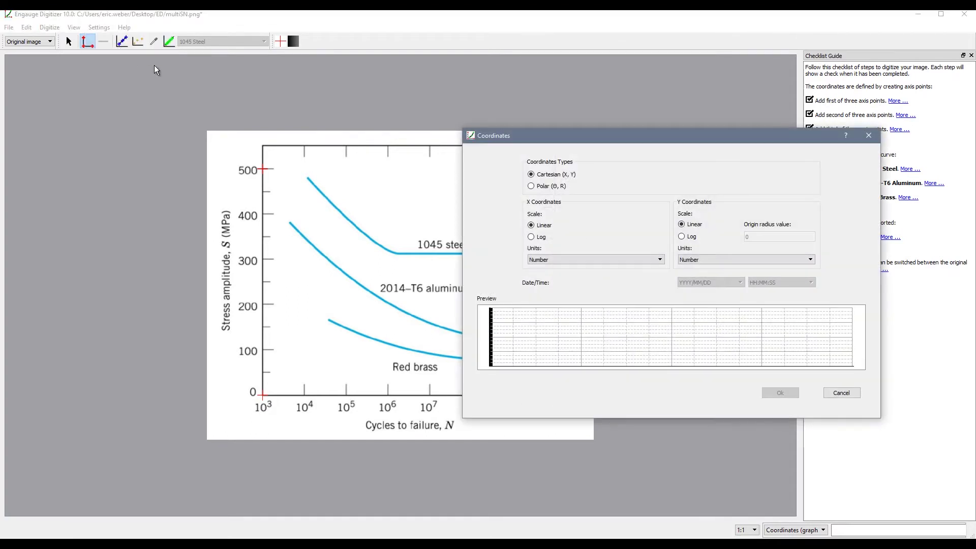
{"action": "left_click", "coordinate": [542, 238]}
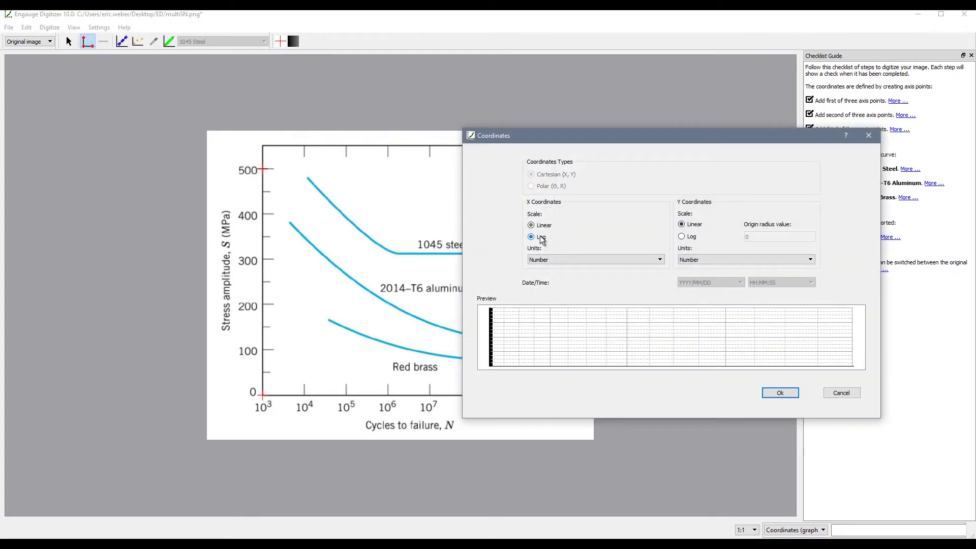
{"action": "left_click", "coordinate": [773, 393]}
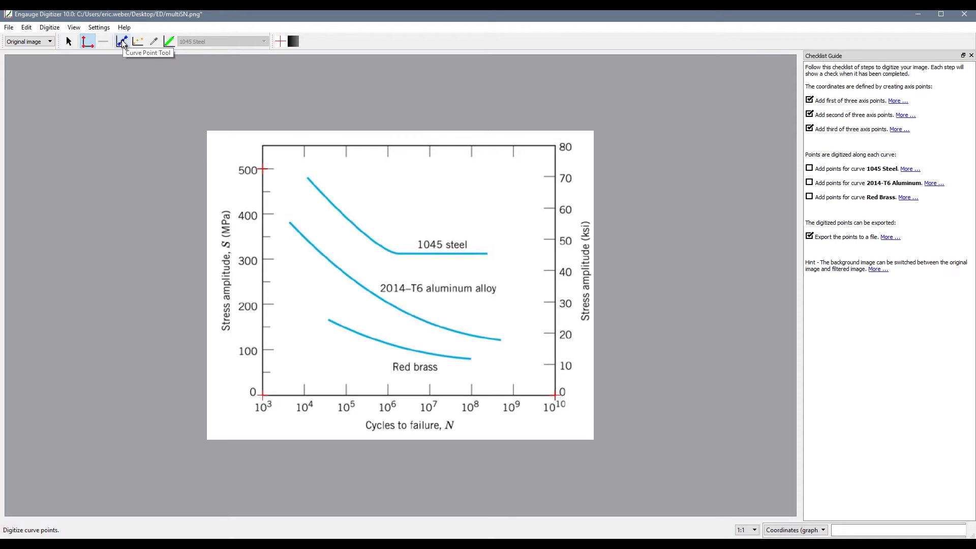
With the Curve Point tool, place points down the steep upper-left section of 1045 Steel.
{"action": "left_click", "coordinate": [122, 43]}
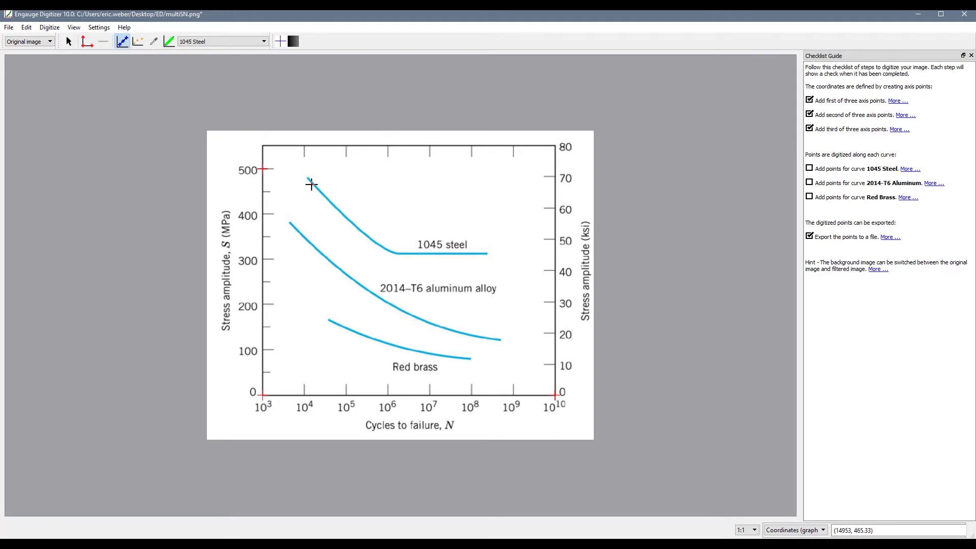
{"action": "scroll", "coordinate": [325, 204], "scroll_direction": "down", "scroll_amount": 1}
{"action": "scroll", "coordinate": [338, 222], "scroll_direction": "up", "scroll_amount": 4}
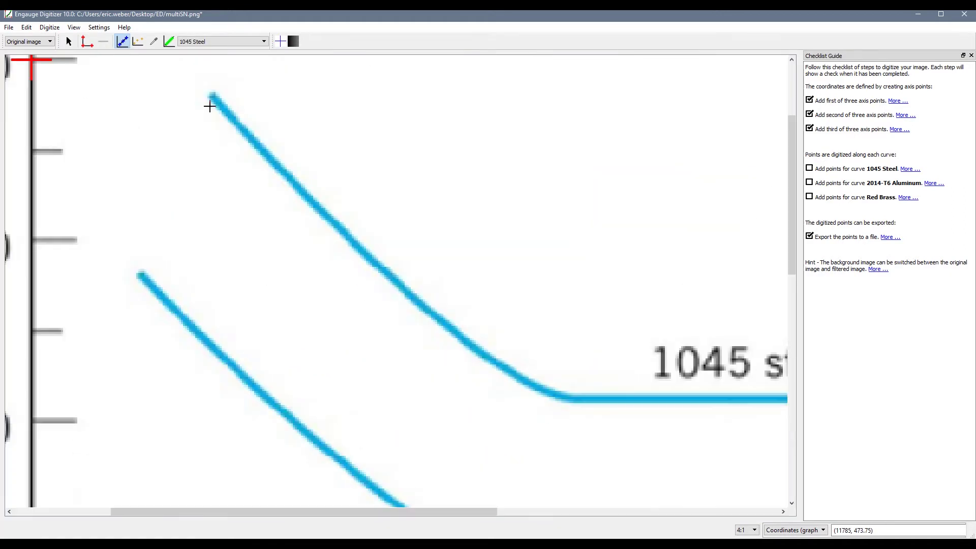
{"action": "scroll", "coordinate": [209, 106], "scroll_direction": "up", "scroll_amount": 1}
{"action": "left_click", "coordinate": [212, 88]}
{"action": "left_click", "coordinate": [336, 217]}
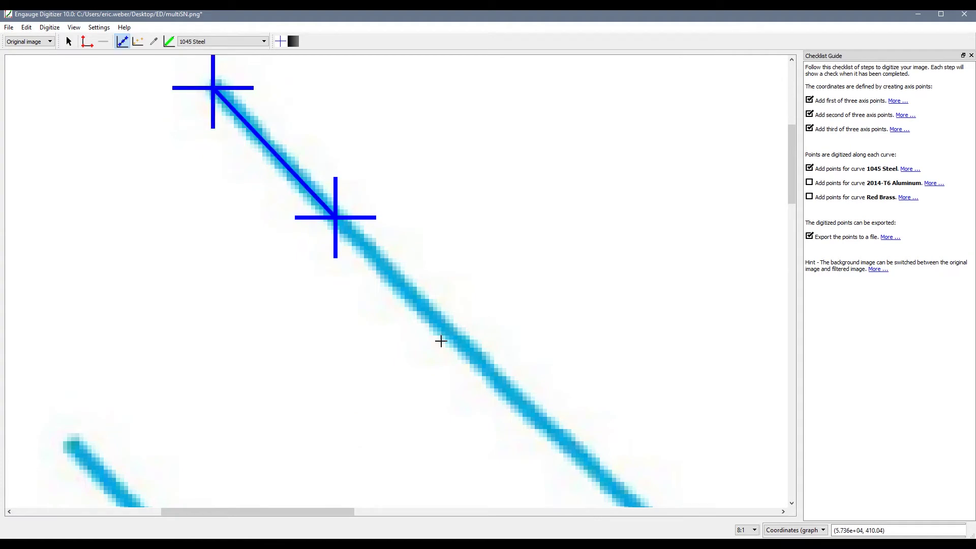
{"action": "left_click", "coordinate": [470, 356]}
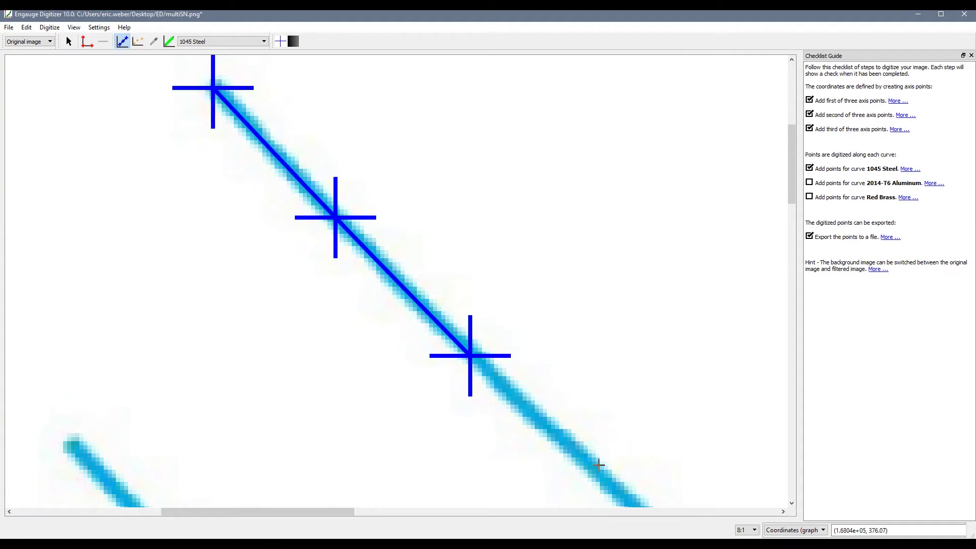
{"action": "left_click", "coordinate": [604, 480]}
{"action": "scroll", "coordinate": [616, 499], "scroll_direction": "up", "scroll_amount": 1}
{"action": "scroll", "coordinate": [617, 501], "scroll_direction": "down", "scroll_amount": 5}
{"action": "left_click_drag", "start_coordinate": [356, 513], "coordinate": [466, 512]}
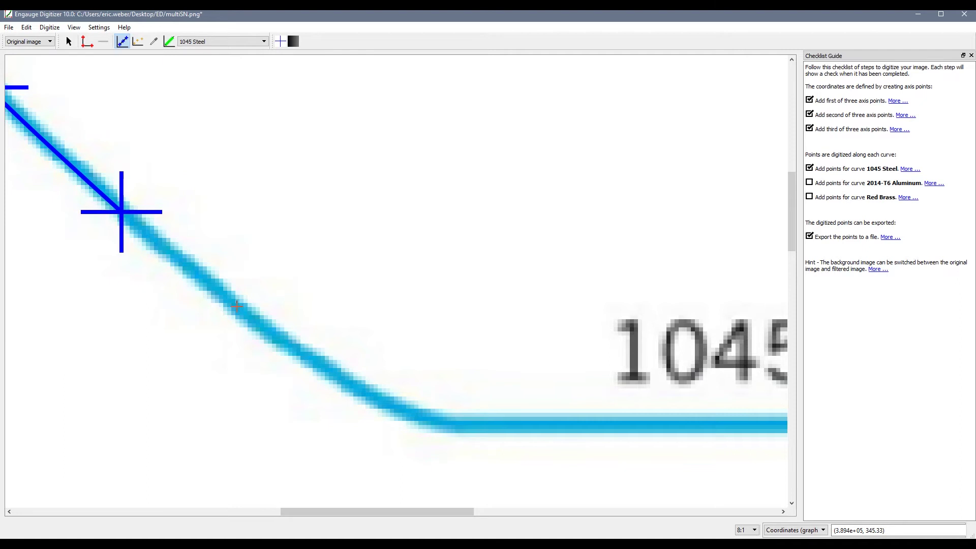
Add 1045 Steel points through the bend and along the flat tail to its right end.
{"action": "left_click", "coordinate": [237, 306]}
{"action": "left_click", "coordinate": [312, 363]}
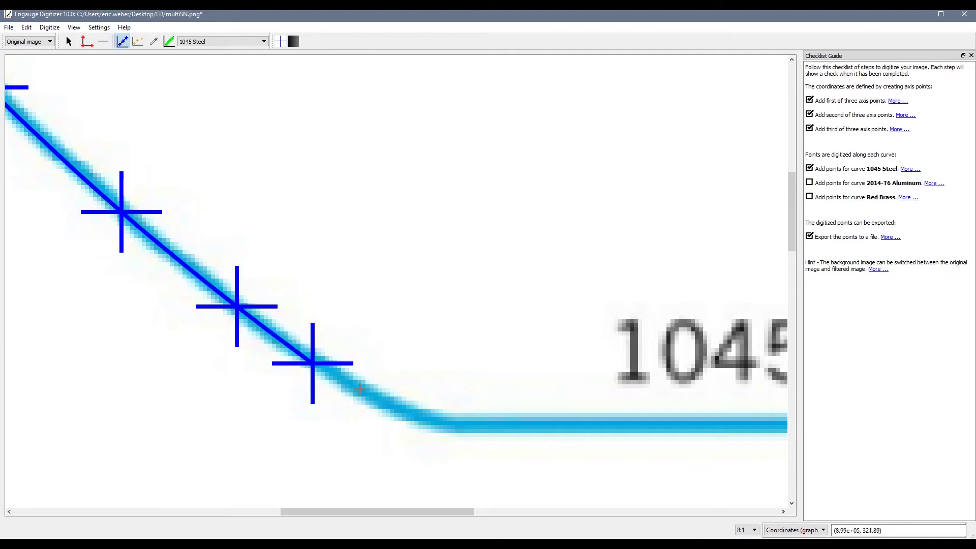
{"action": "left_click", "coordinate": [360, 390]}
{"action": "left_click", "coordinate": [400, 409]}
{"action": "left_click", "coordinate": [433, 421]}
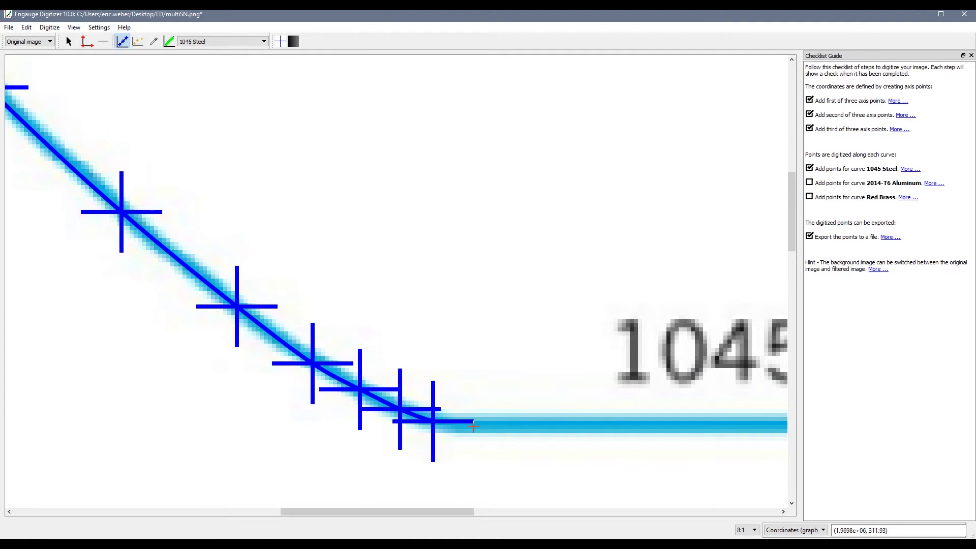
{"action": "left_click", "coordinate": [502, 424]}
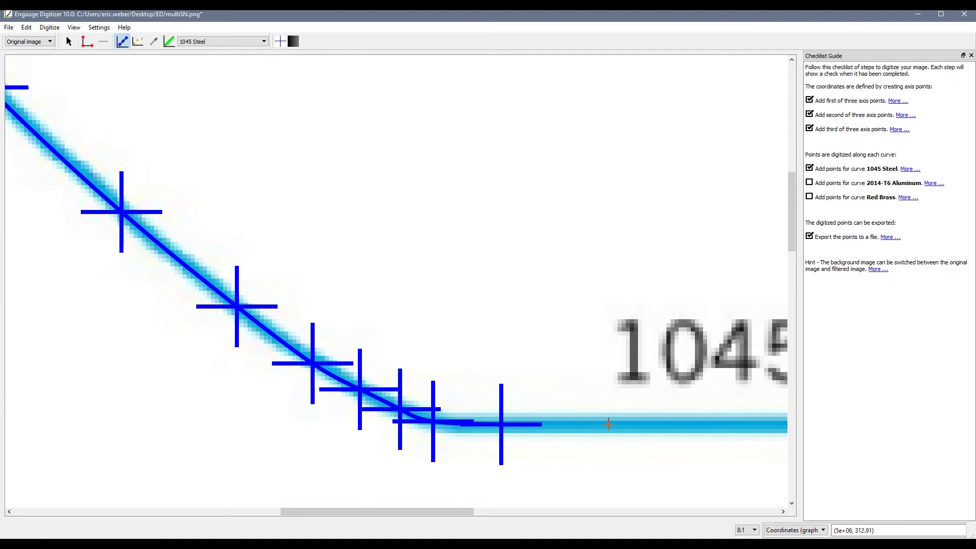
{"action": "left_click", "coordinate": [608, 424]}
{"action": "left_click", "coordinate": [728, 424]}
{"action": "left_click_drag", "start_coordinate": [440, 513], "coordinate": [568, 515]}
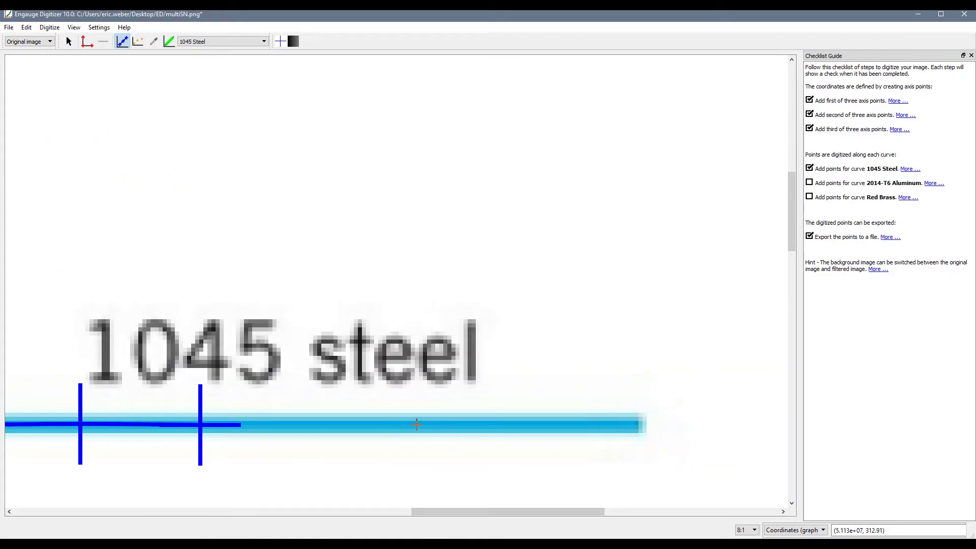
{"action": "left_click", "coordinate": [417, 424]}
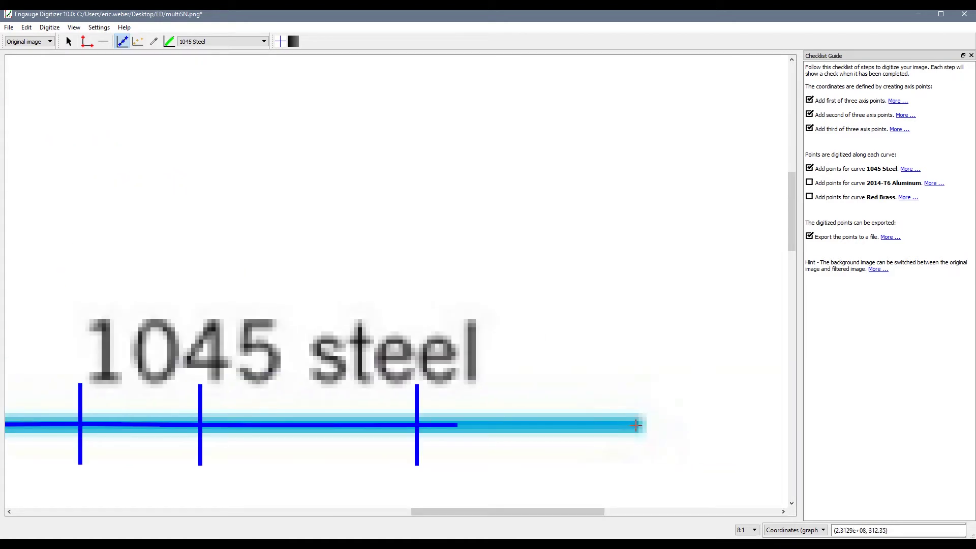
{"action": "left_click", "coordinate": [636, 424]}
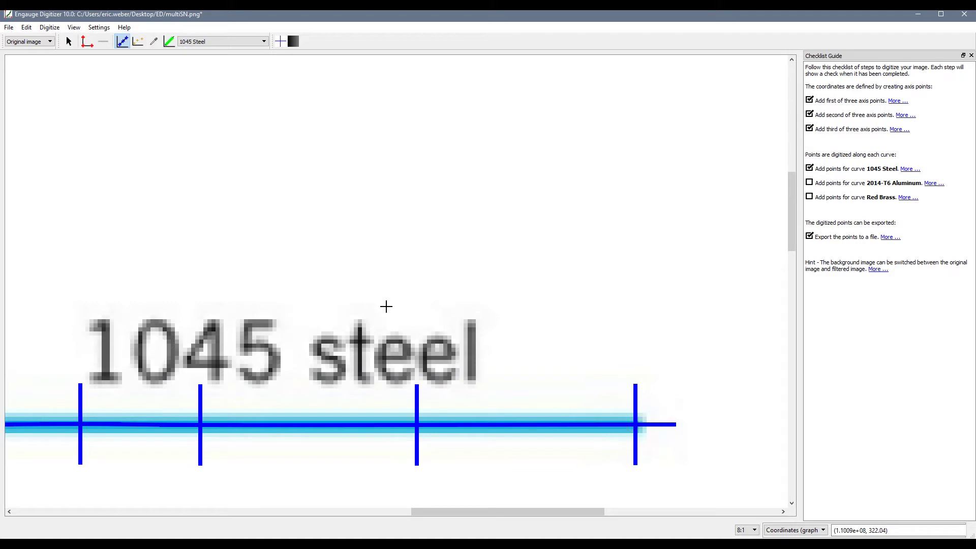
Make 2014-T6 Aluminum the active curve and place points leftward from its right end.
{"action": "left_click", "coordinate": [228, 43]}
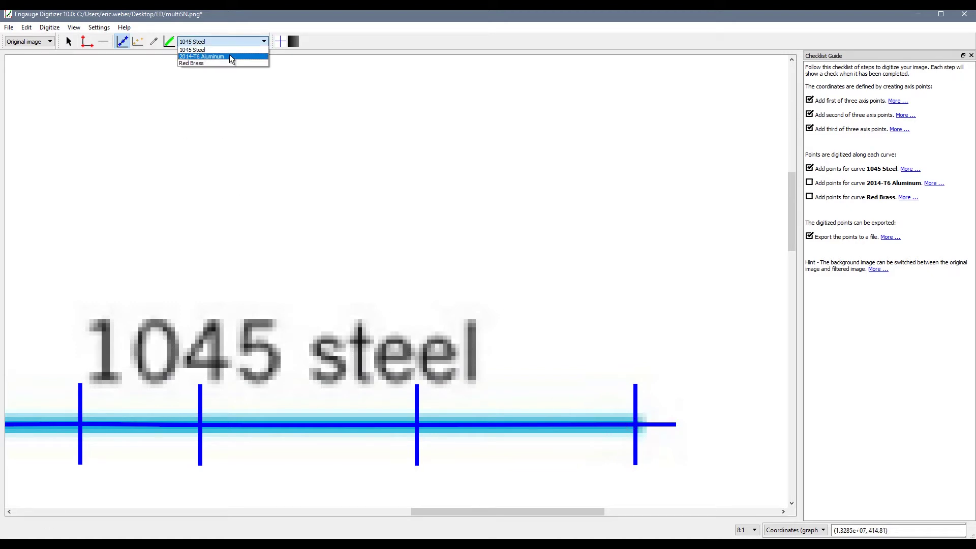
{"action": "left_click", "coordinate": [229, 56]}
{"action": "scroll", "coordinate": [261, 288], "scroll_direction": "down", "scroll_amount": 1}
{"action": "scroll", "coordinate": [260, 288], "scroll_direction": "down", "scroll_amount": 10}
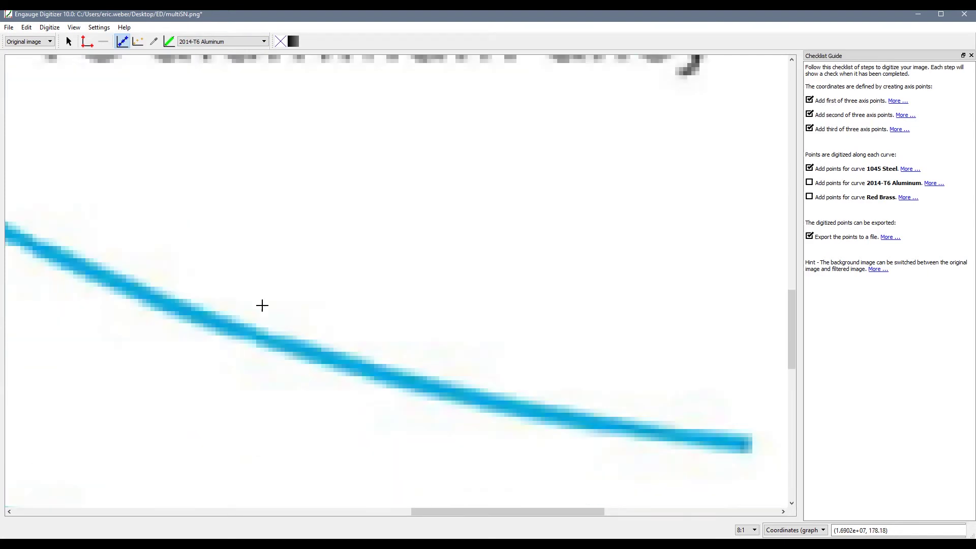
{"action": "left_click", "coordinate": [743, 309]}
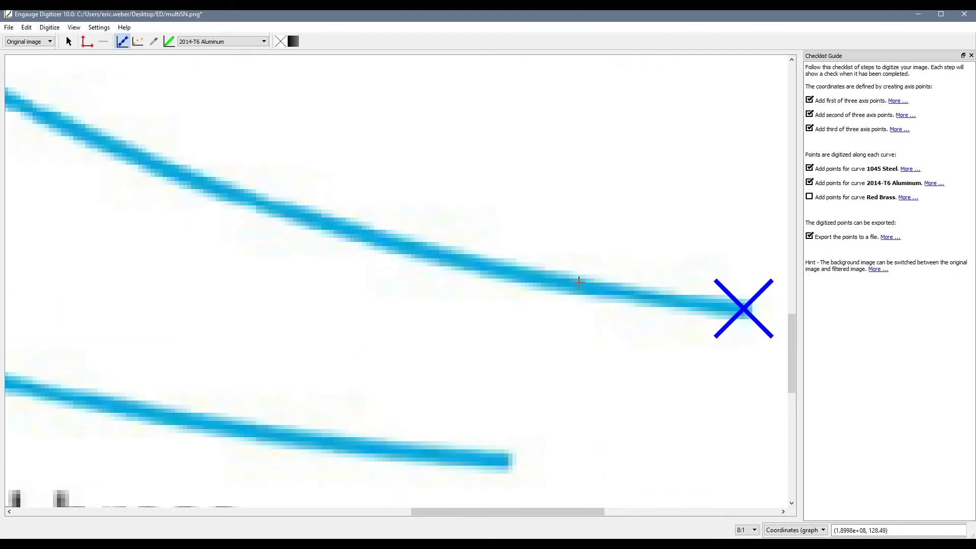
{"action": "left_click", "coordinate": [503, 272]}
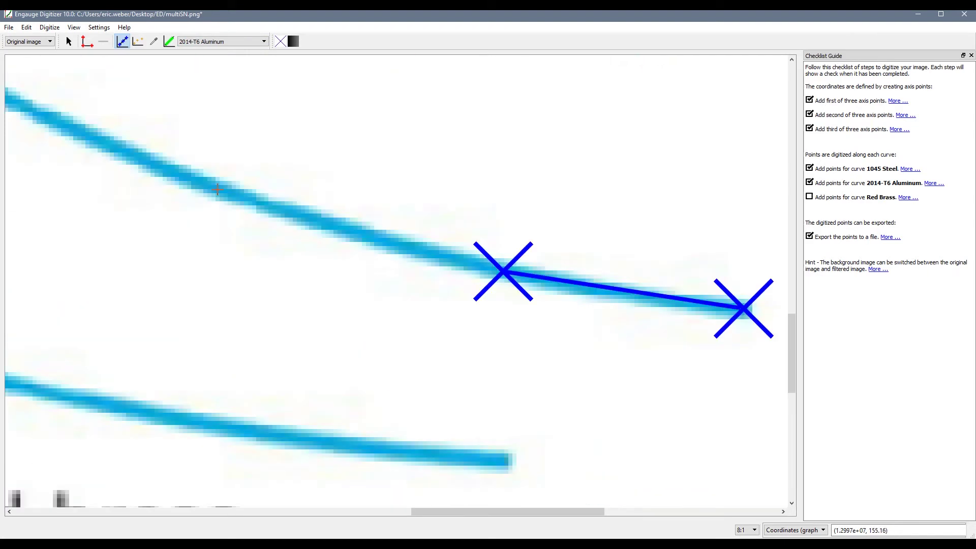
{"action": "left_click", "coordinate": [220, 190]}
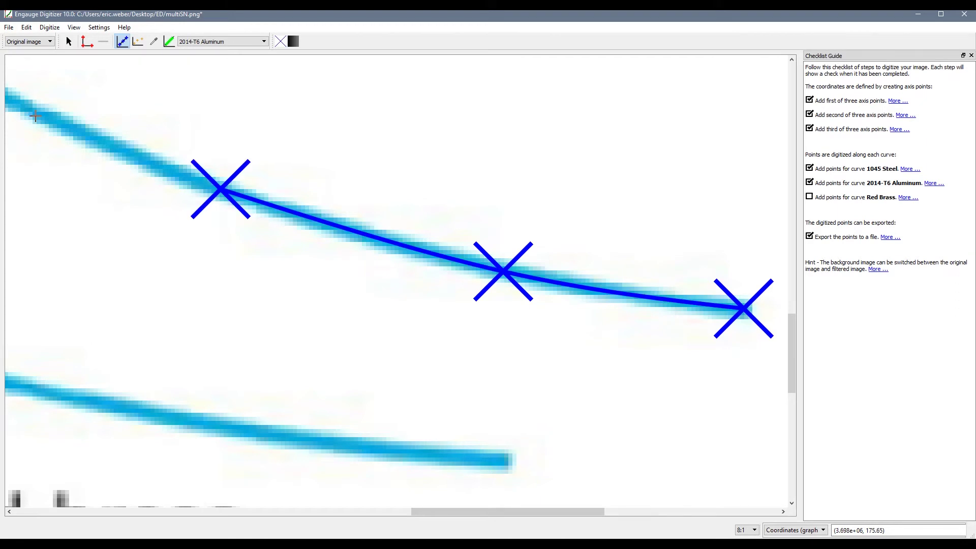
{"action": "left_click", "coordinate": [38, 114]}
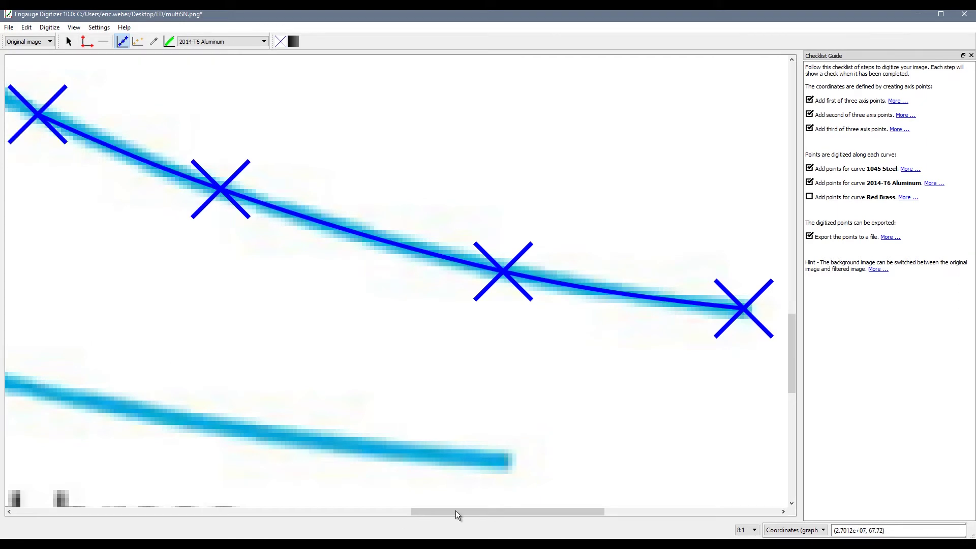
Add aluminum points up to the curve's upper-left start, then make Red Brass active.
{"action": "left_click_drag", "start_coordinate": [458, 512], "coordinate": [273, 493]}
{"action": "scroll", "coordinate": [481, 349], "scroll_direction": "up", "scroll_amount": 5}
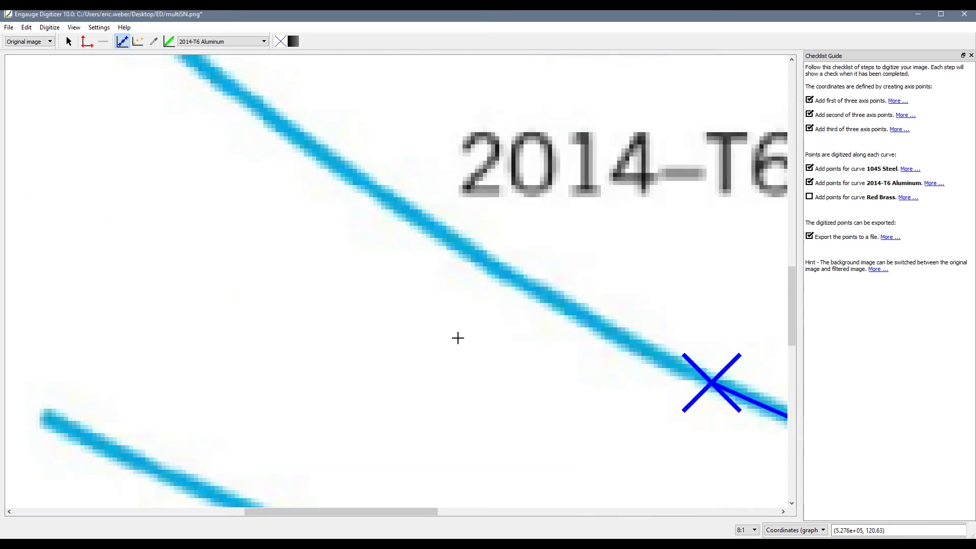
{"action": "left_click", "coordinate": [542, 294]}
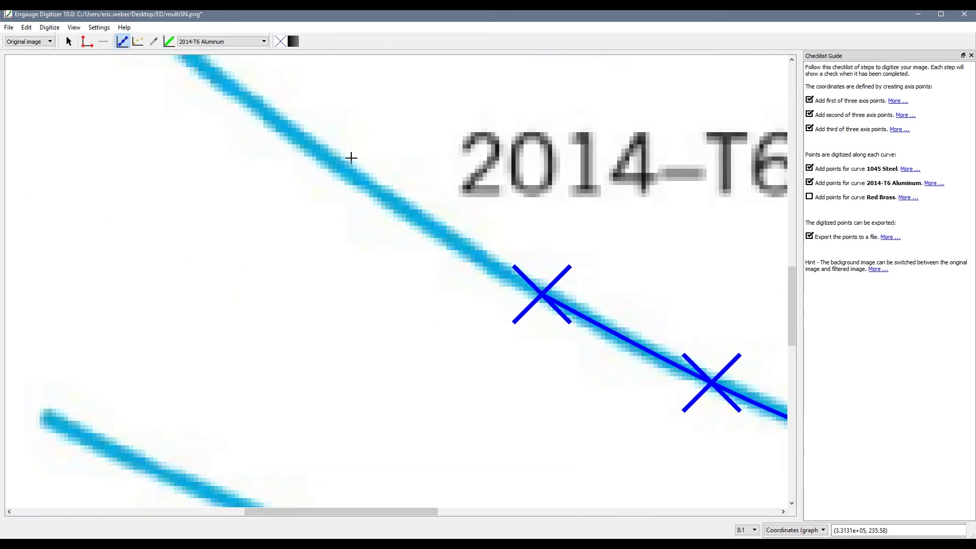
{"action": "left_click", "coordinate": [296, 136]}
{"action": "scroll", "coordinate": [165, 124], "scroll_direction": "up", "scroll_amount": 5}
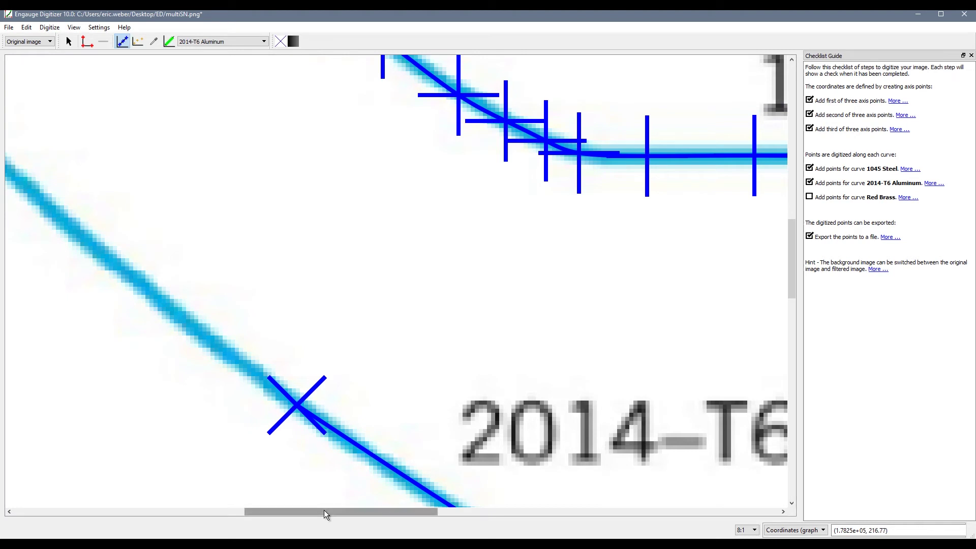
{"action": "left_click_drag", "start_coordinate": [327, 512], "coordinate": [244, 501]}
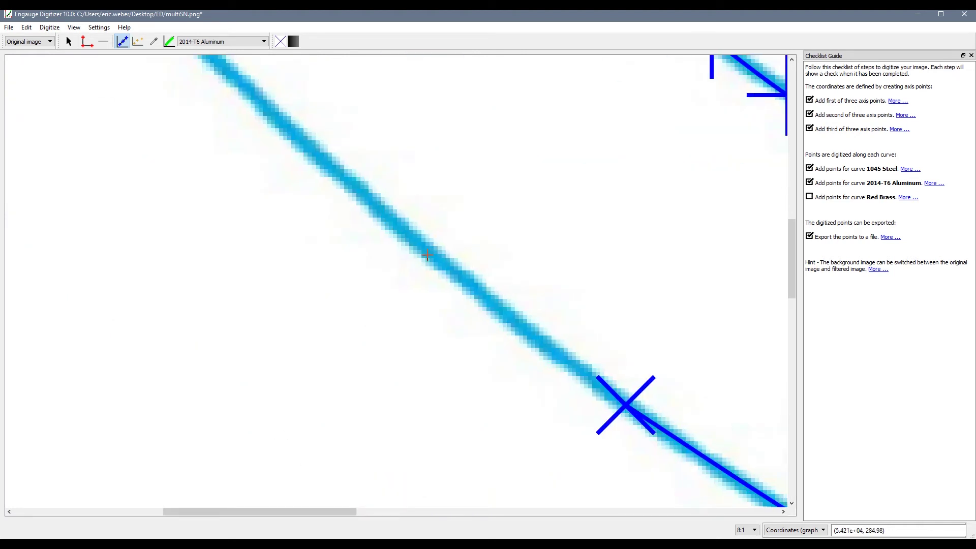
{"action": "left_click", "coordinate": [428, 253]}
{"action": "left_click", "coordinate": [247, 88]}
{"action": "scroll", "coordinate": [224, 110], "scroll_direction": "up", "scroll_amount": 3}
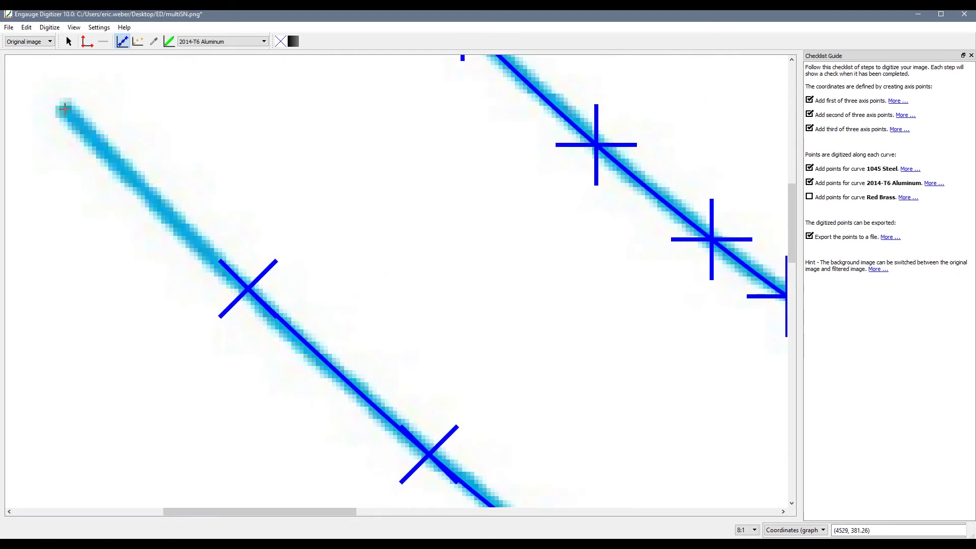
{"action": "left_click", "coordinate": [63, 109]}
{"action": "left_click", "coordinate": [211, 44]}
{"action": "left_click", "coordinate": [208, 63]}
Place five points along the Red Brass curve from its start to its end.
{"action": "scroll", "coordinate": [129, 231], "scroll_direction": "down", "scroll_amount": 5}
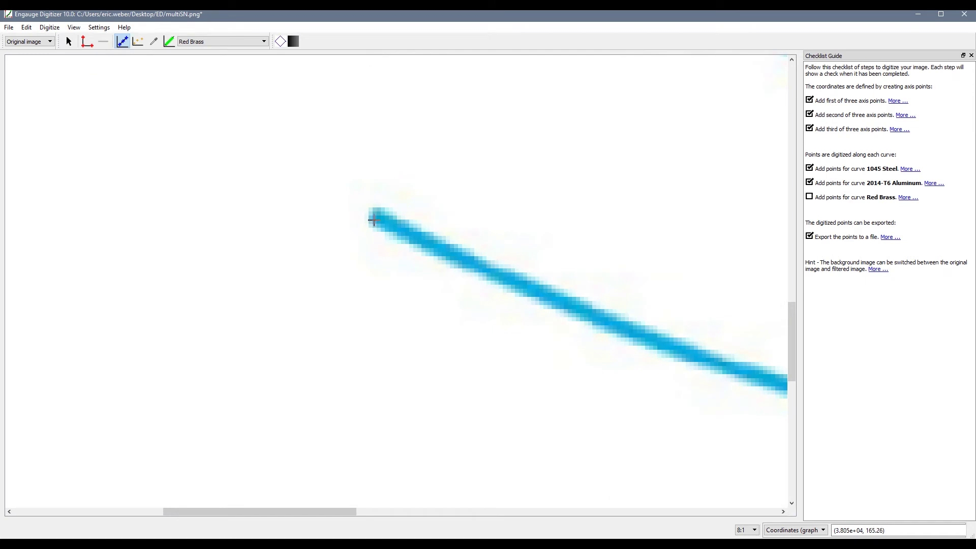
{"action": "left_click", "coordinate": [374, 216]}
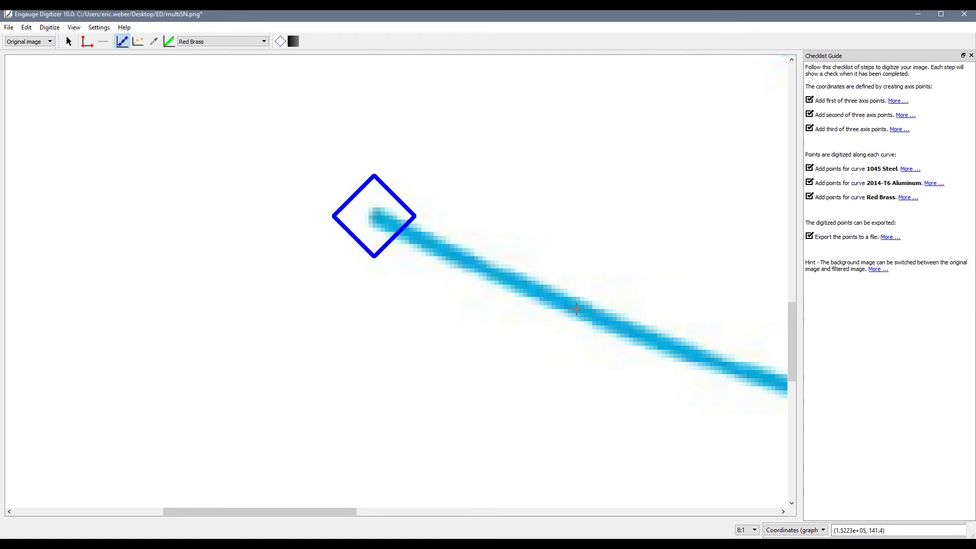
{"action": "left_click", "coordinate": [576, 309]}
{"action": "left_click_drag", "start_coordinate": [320, 512], "coordinate": [442, 520]}
{"action": "left_click", "coordinate": [447, 432]}
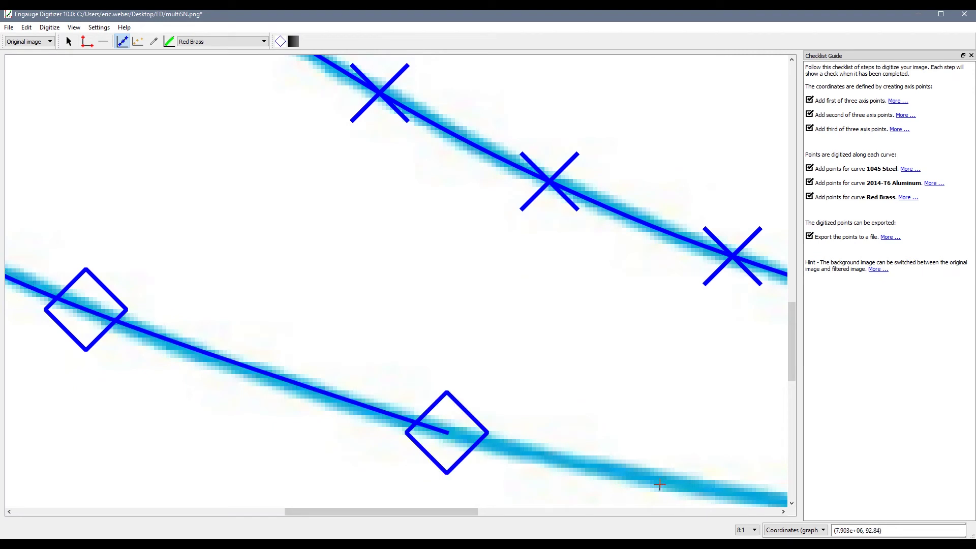
{"action": "left_click", "coordinate": [682, 483]}
{"action": "left_click_drag", "start_coordinate": [440, 517], "coordinate": [566, 517]}
{"action": "scroll", "coordinate": [496, 451], "scroll_direction": "down", "scroll_amount": 3}
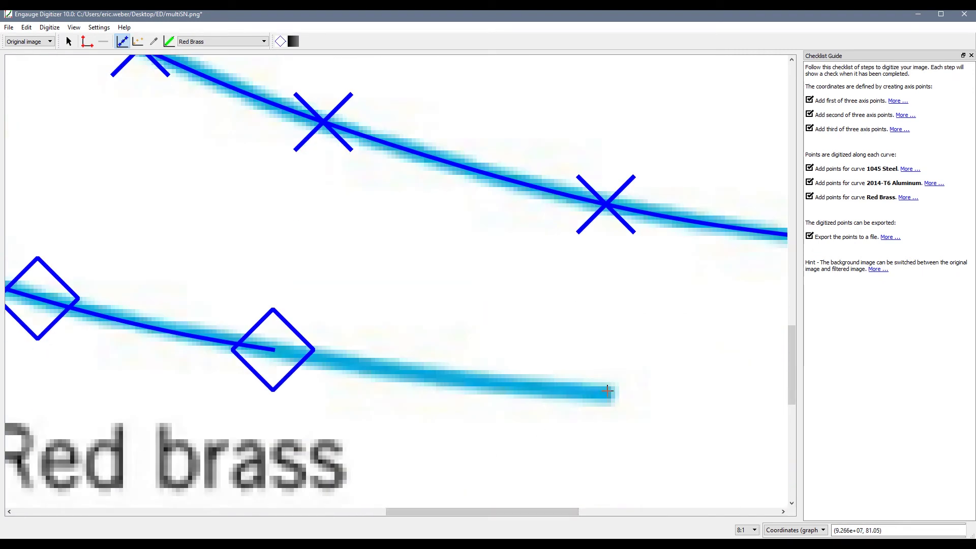
{"action": "left_click", "coordinate": [608, 392]}
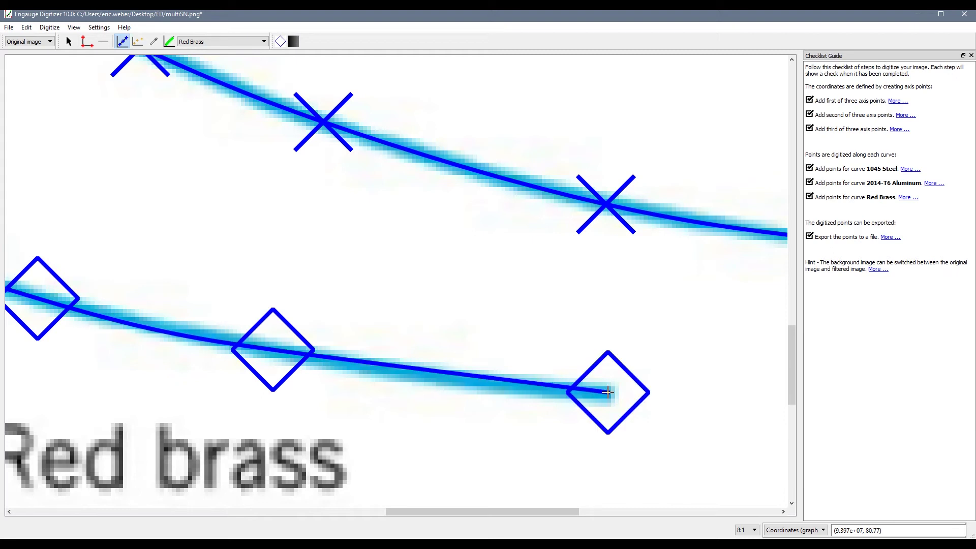
{"action": "scroll", "coordinate": [608, 392], "scroll_direction": "down", "scroll_amount": 3}
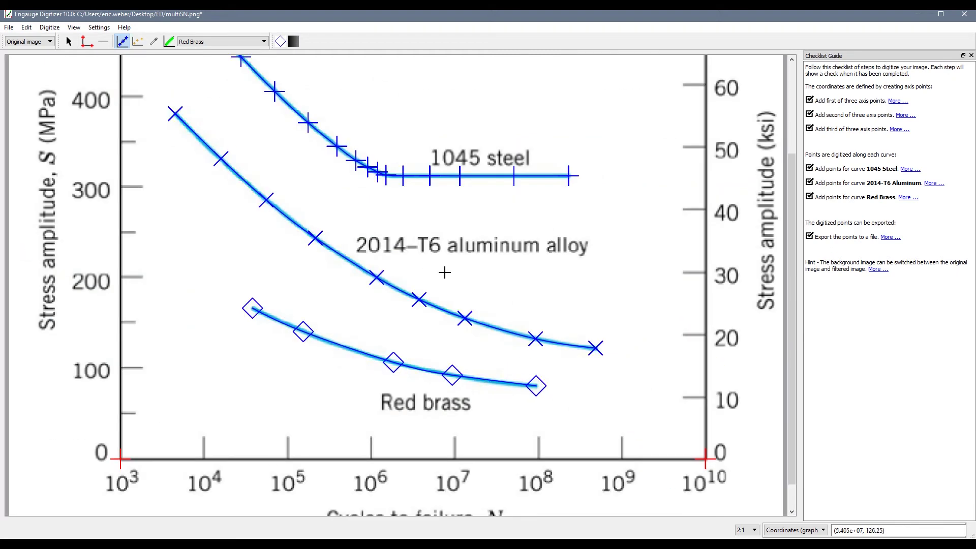
{"action": "scroll", "coordinate": [403, 203], "scroll_direction": "down", "scroll_amount": 2}
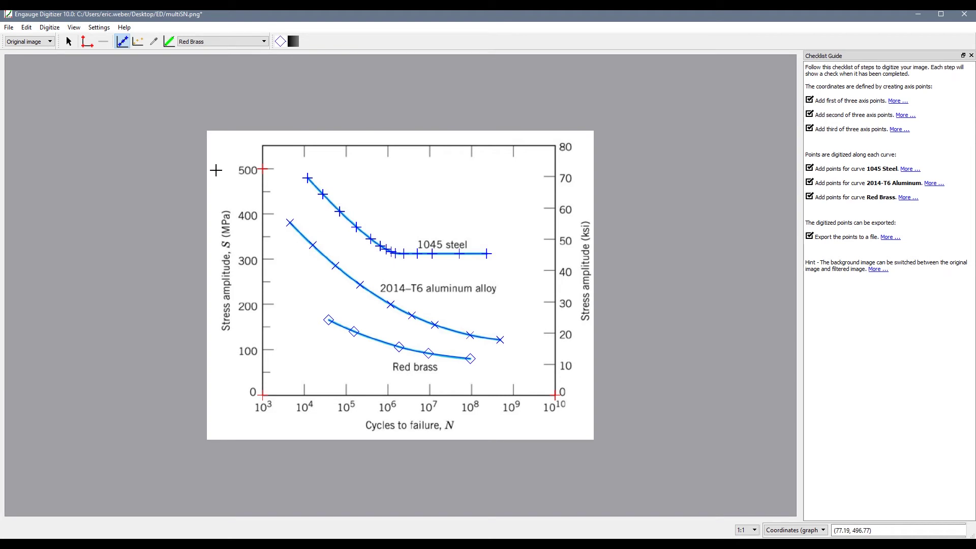
Export the digitized points as the Text CSV file multiSN in the ED folder.
{"action": "left_click", "coordinate": [9, 28]}
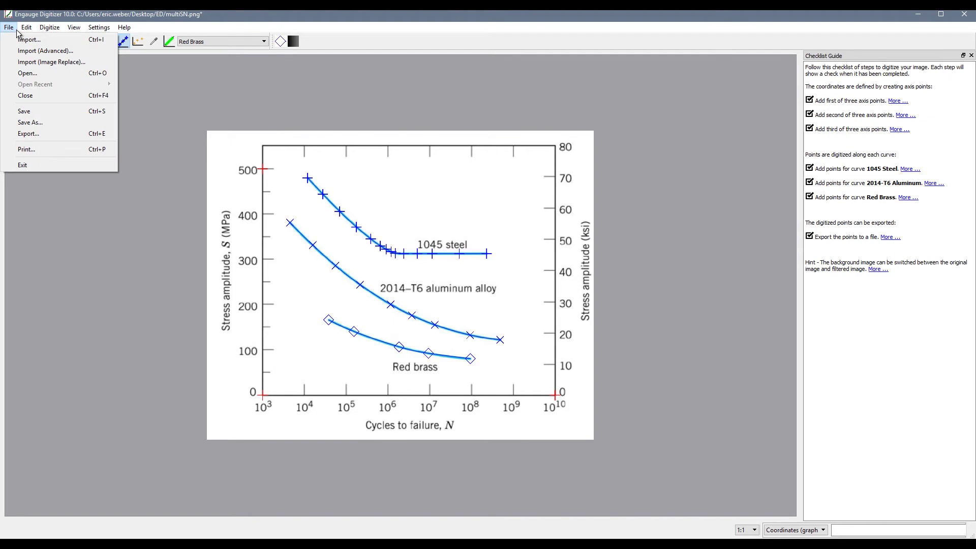
{"action": "left_click", "coordinate": [38, 135]}
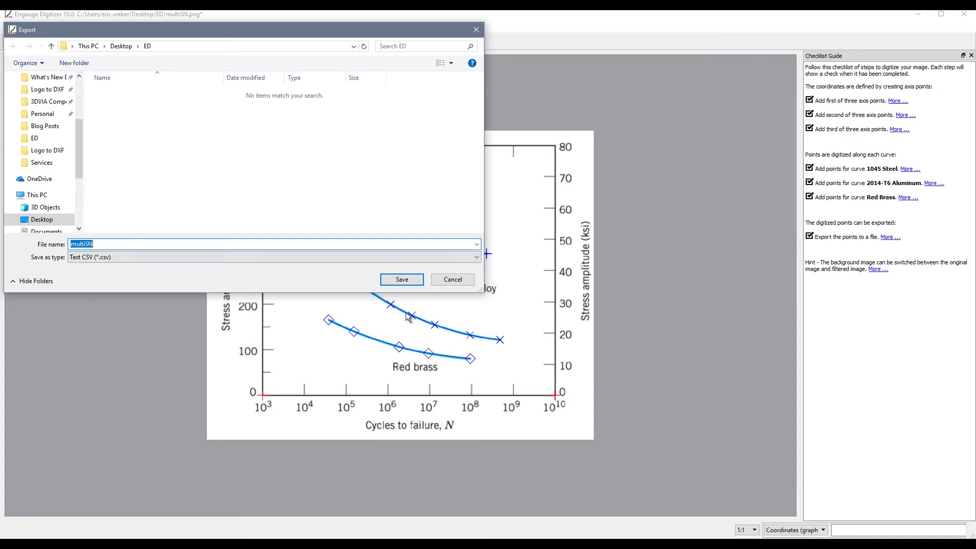
{"action": "left_click", "coordinate": [402, 279]}
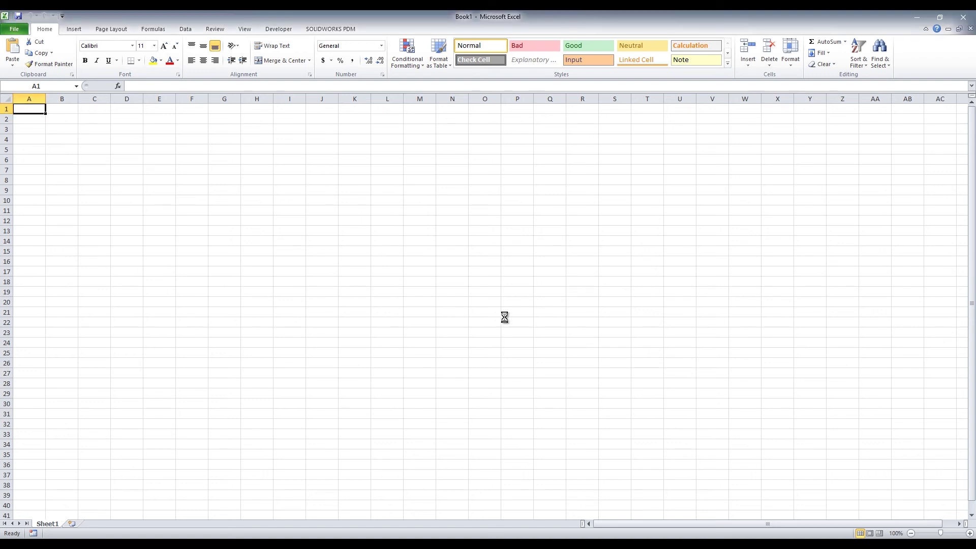
Open multiSN from the Desktop ED folder in Excel using the All Files filter.
{"action": "key", "text": "ctrl+o"}
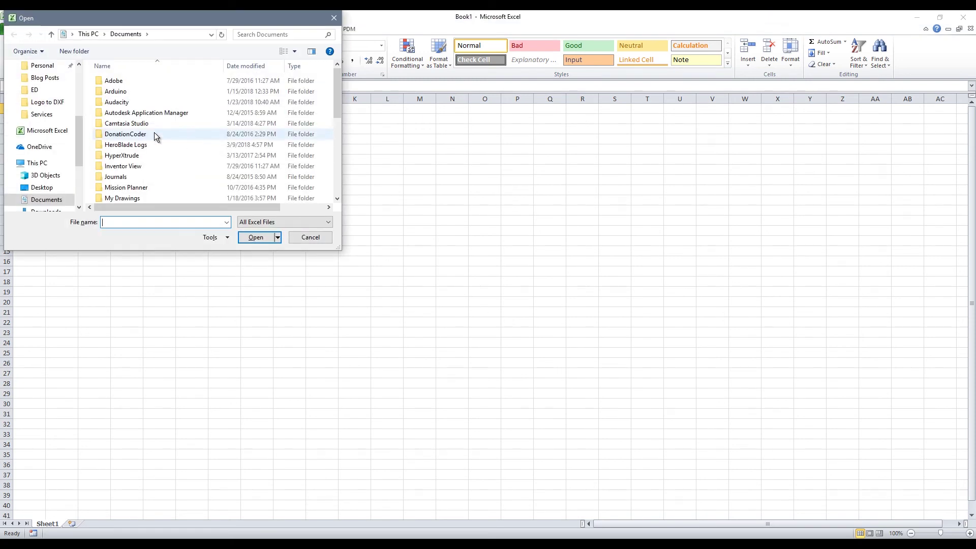
{"action": "left_click", "coordinate": [19, 87]}
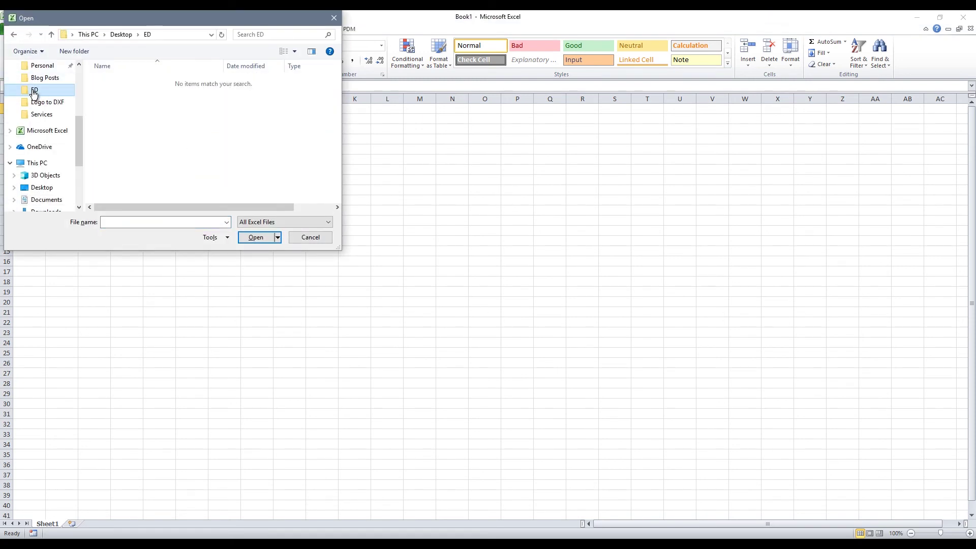
{"action": "left_click", "coordinate": [244, 222]}
{"action": "left_click", "coordinate": [250, 232]}
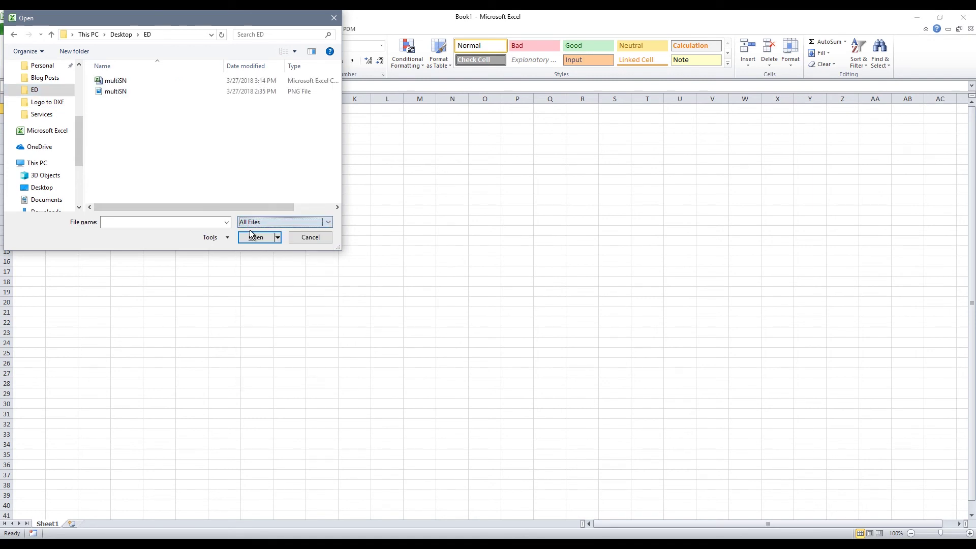
{"action": "left_click", "coordinate": [110, 82]}
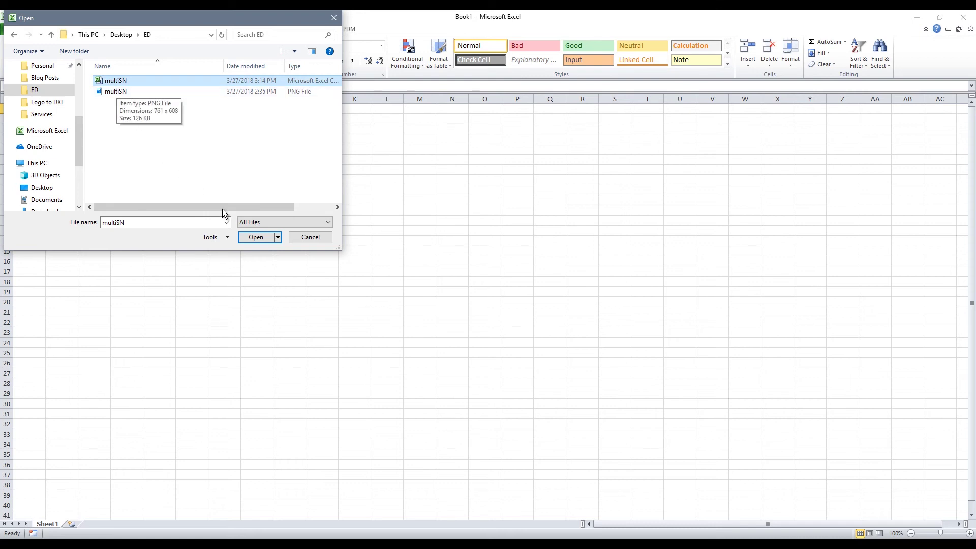
{"action": "left_click", "coordinate": [248, 234]}
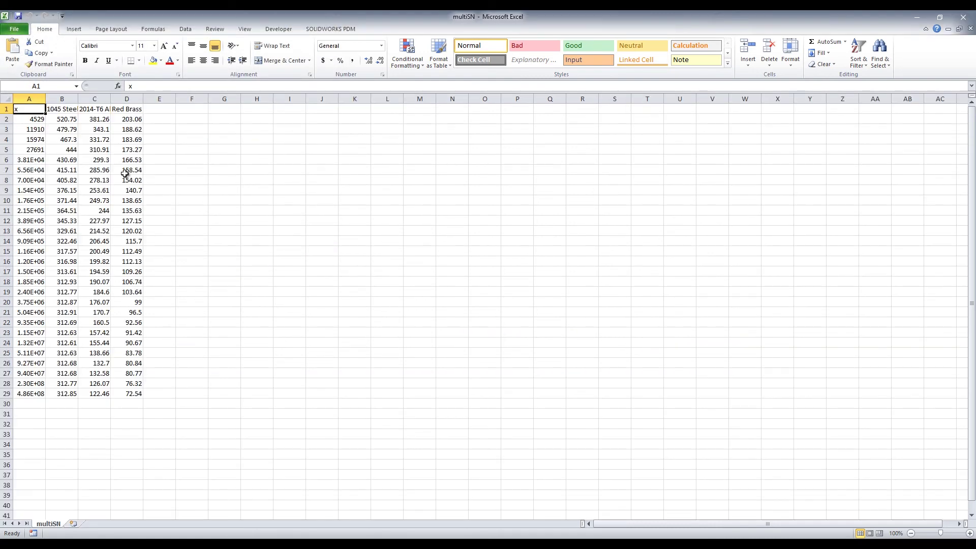
Autofit columns B, C and D to their curve headings.
{"action": "double_click", "coordinate": [78, 103]}
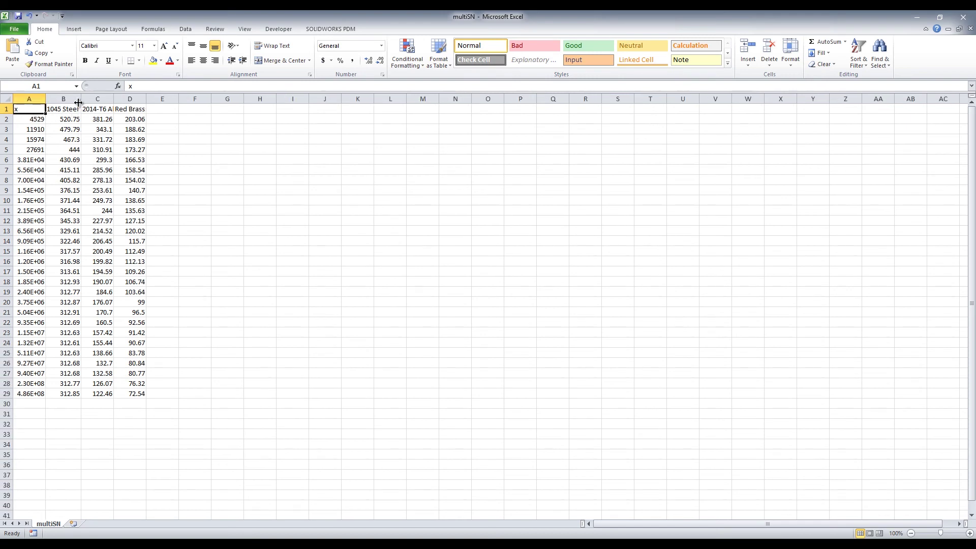
{"action": "double_click", "coordinate": [113, 101]}
{"action": "double_click", "coordinate": [176, 100]}
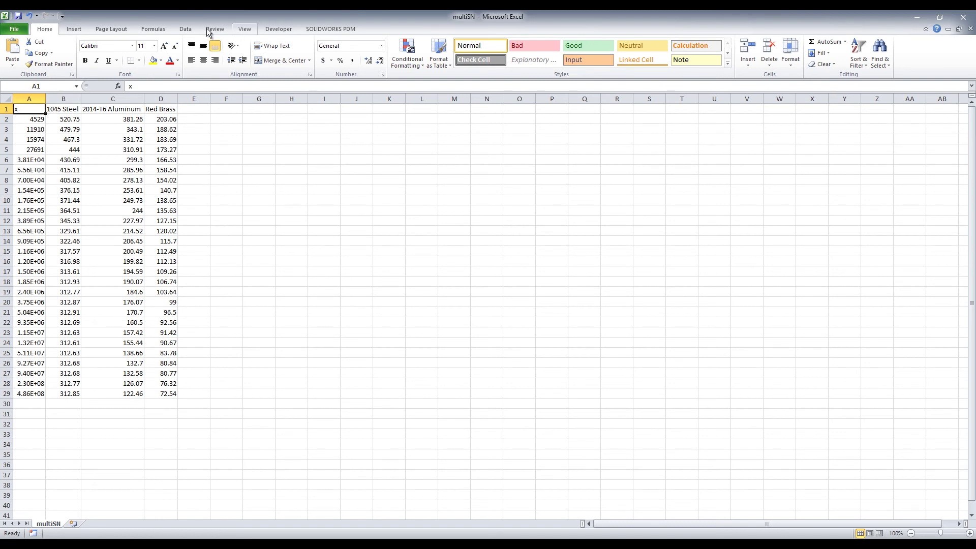
Insert a Scatter with Smooth Lines chart of the three curves.
{"action": "left_click", "coordinate": [184, 29]}
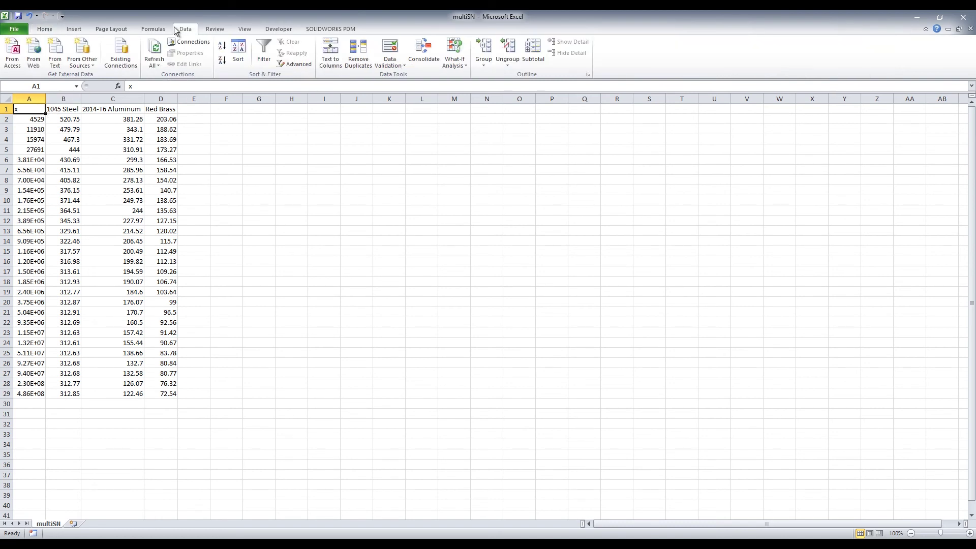
{"action": "left_click", "coordinate": [76, 30]}
{"action": "left_click", "coordinate": [306, 51]}
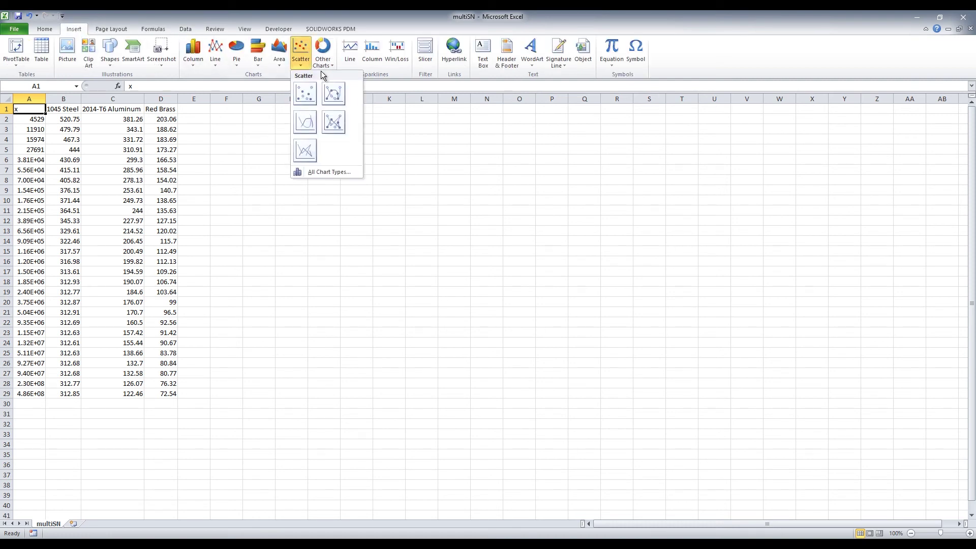
{"action": "left_click", "coordinate": [311, 122]}
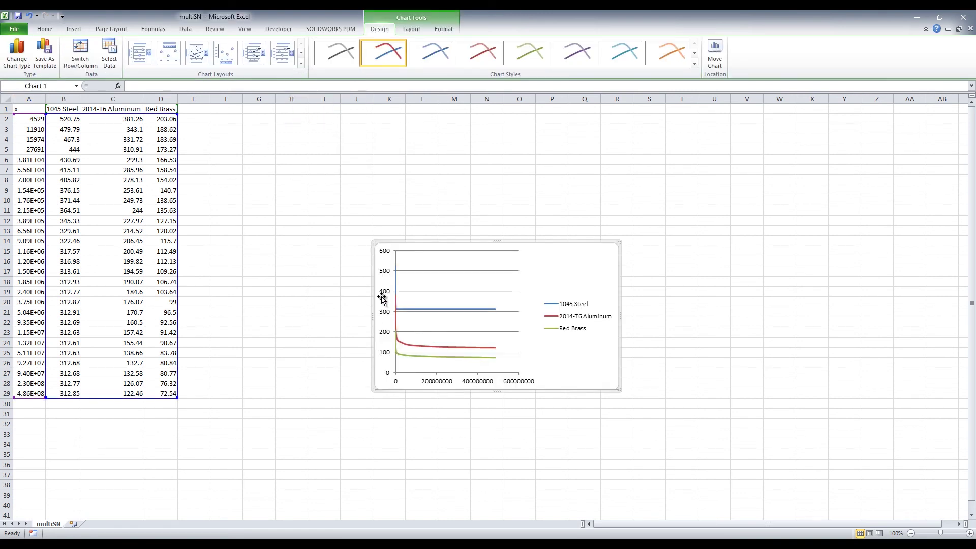
Give the x-axis fixed bounds 1000 to 1E10 on a logarithmic scale, then enlarge the chart.
{"action": "right_click", "coordinate": [470, 384]}
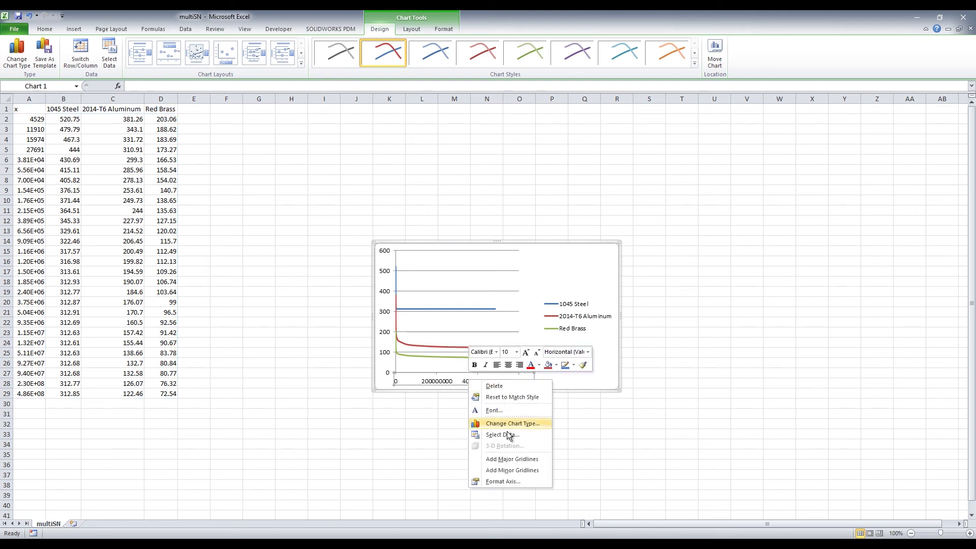
{"action": "left_click", "coordinate": [517, 481]}
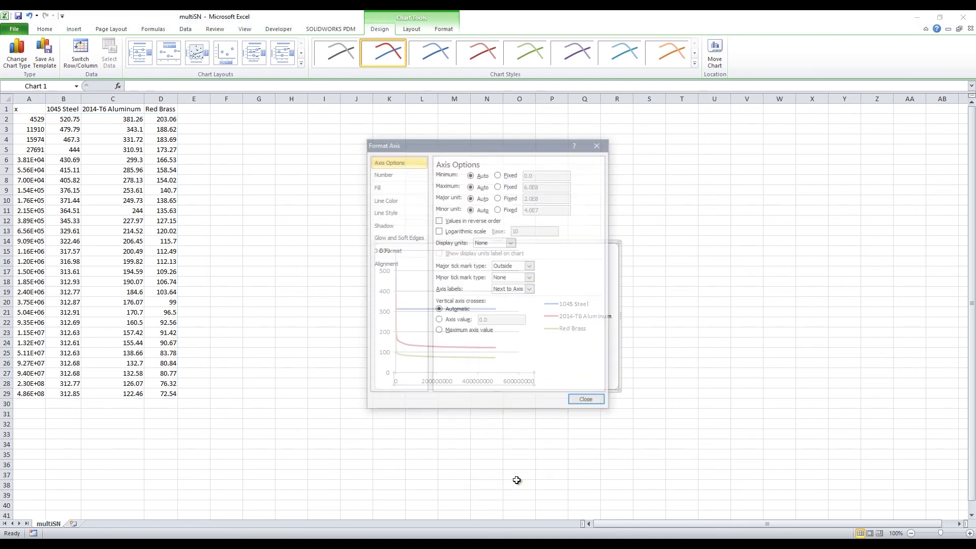
{"action": "left_click", "coordinate": [498, 175]}
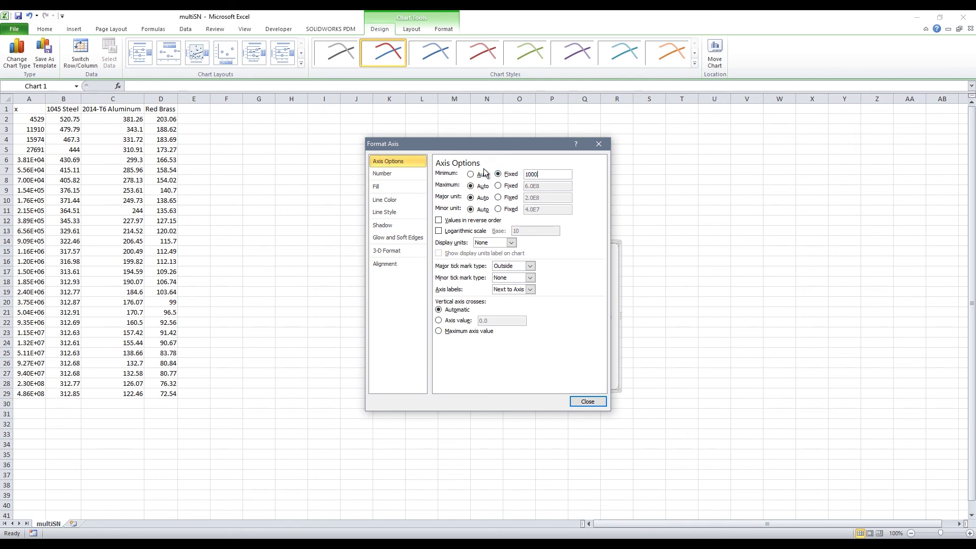
{"action": "left_click", "coordinate": [500, 186]}
{"action": "left_click", "coordinate": [478, 232]}
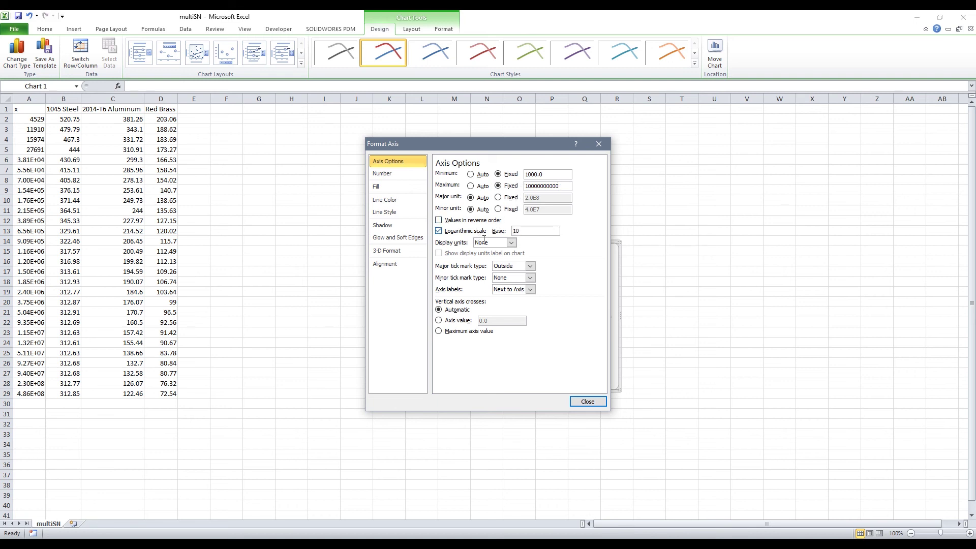
{"action": "left_click", "coordinate": [587, 401]}
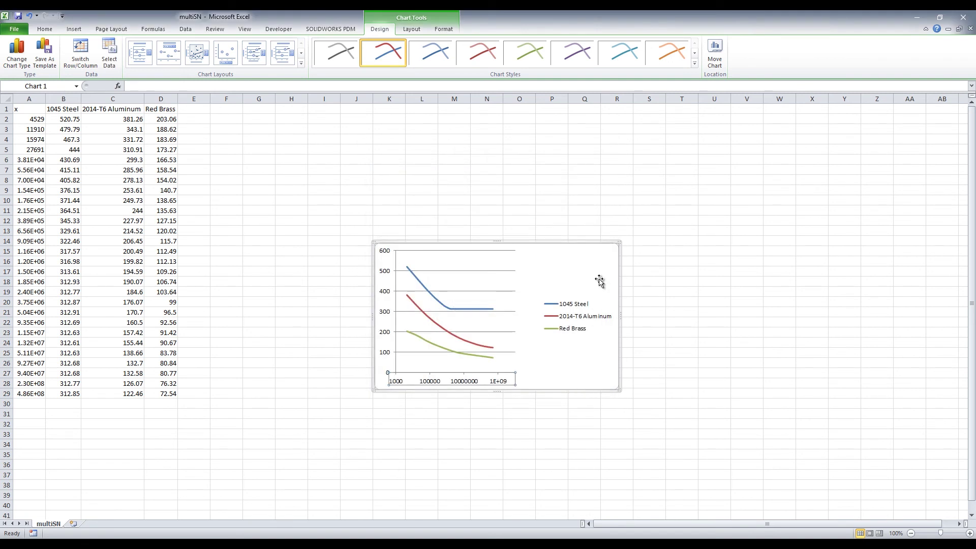
{"action": "left_click_drag", "start_coordinate": [619, 242], "coordinate": [788, 113]}
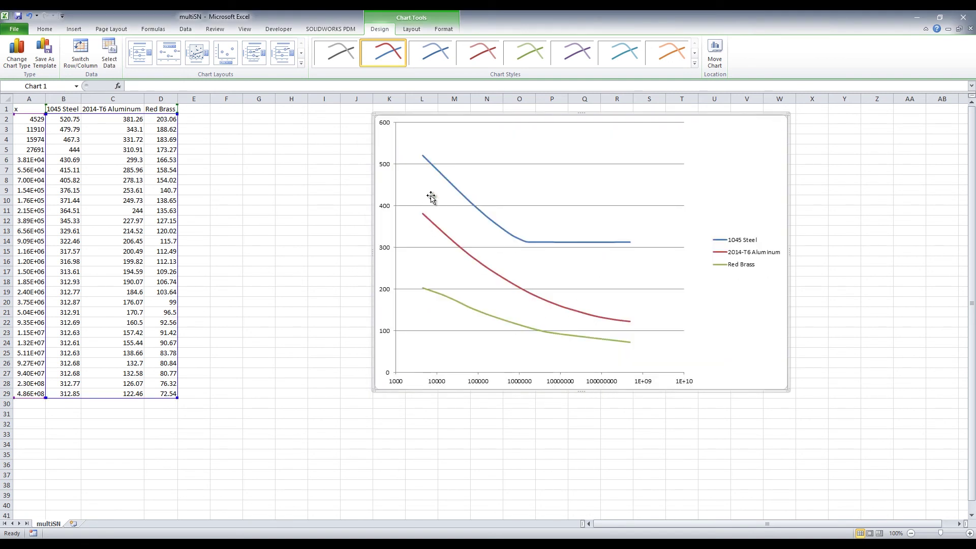